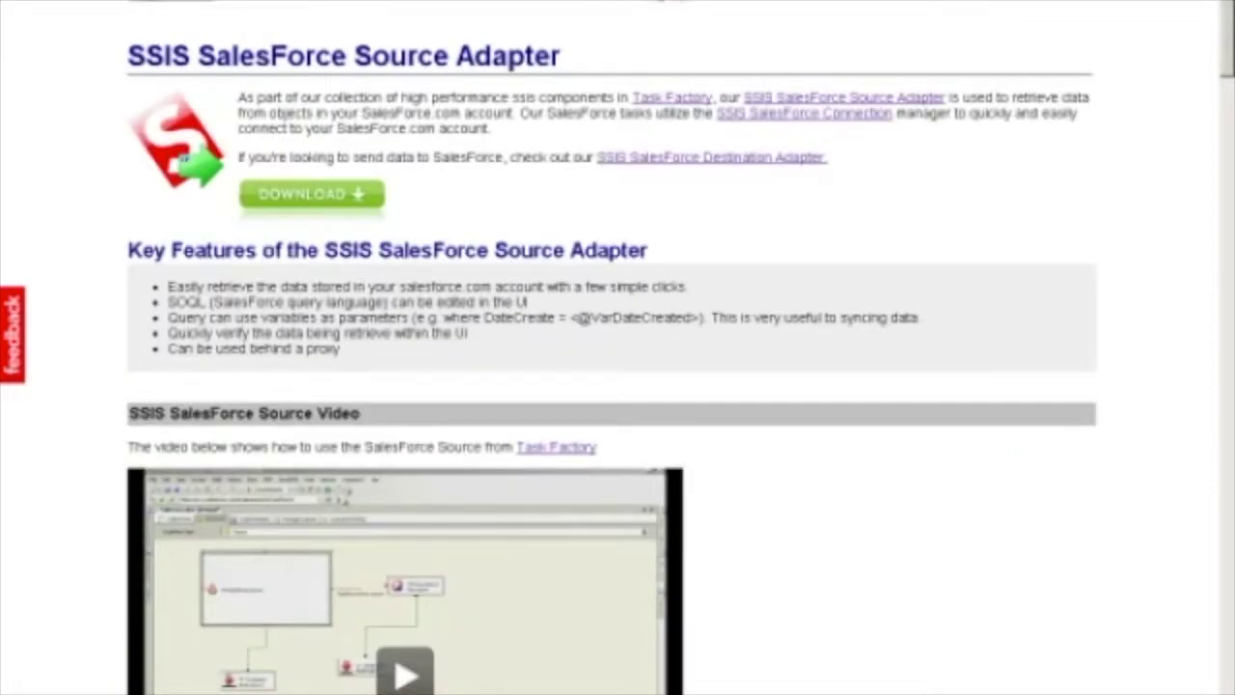
Examine the SSIS SalesForce Source Adapter web page's key features, connection instructions and UI overview
scroll(490, 90, down, 12)
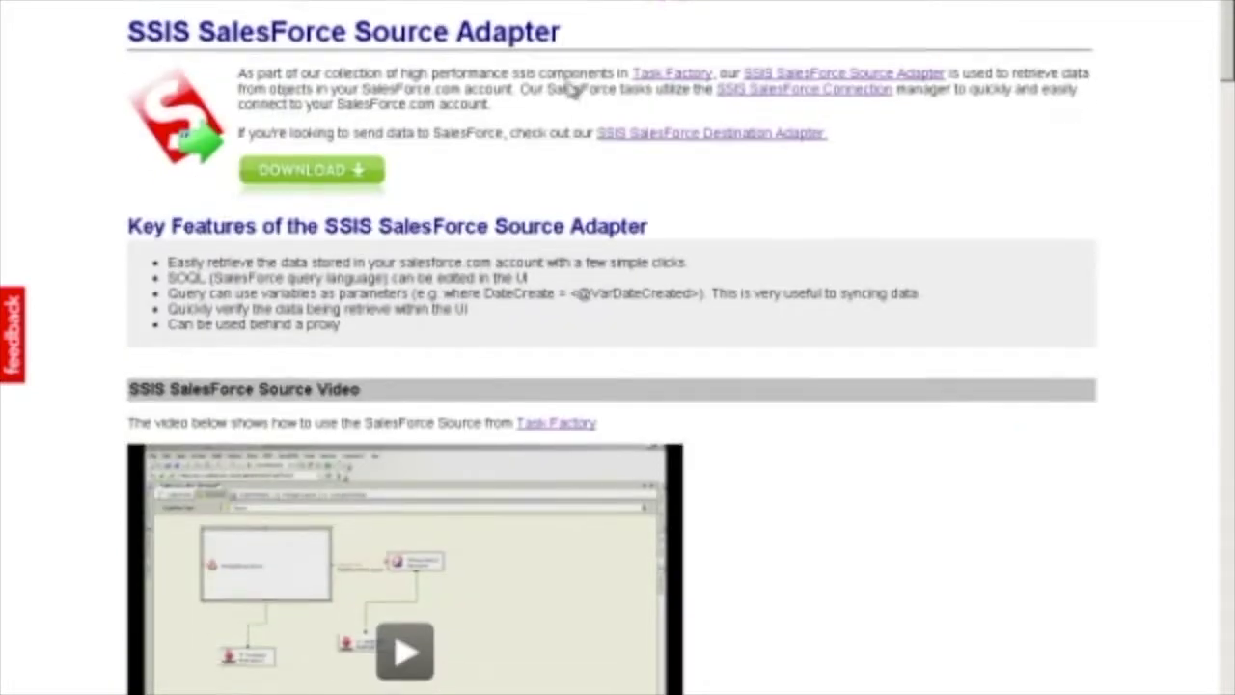
scroll(999, 456, down, 8)
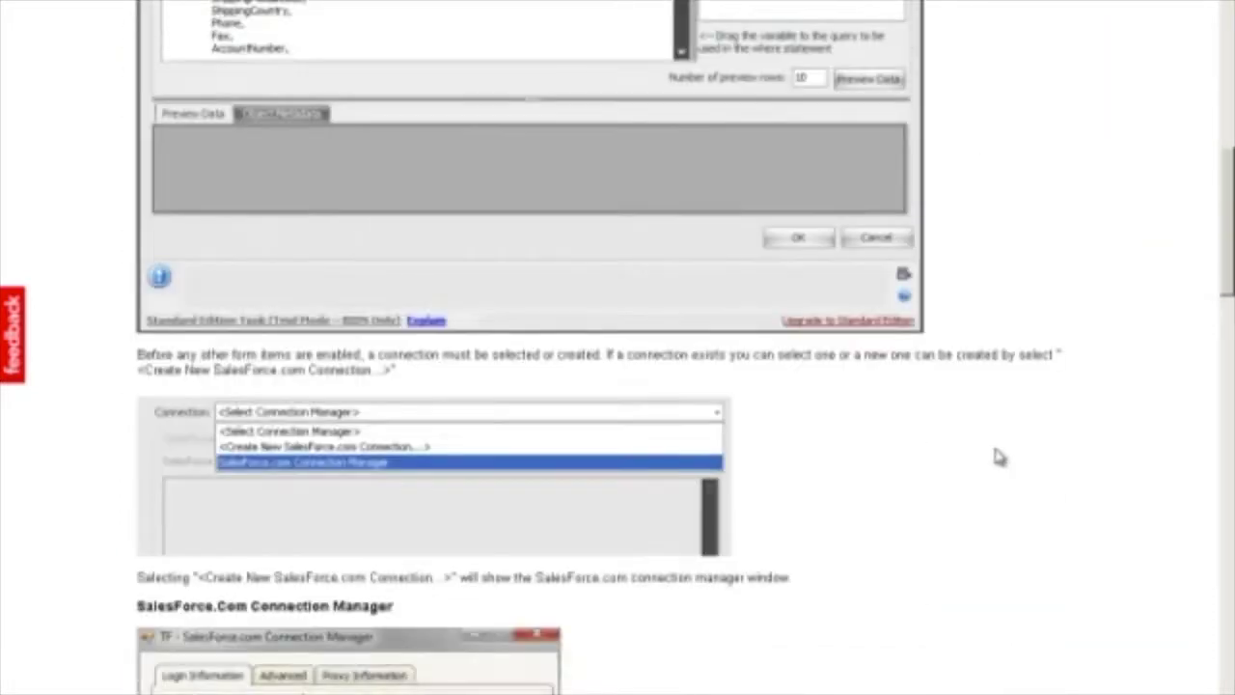
scroll(997, 455, up, 5)
scroll(975, 480, up, 15)
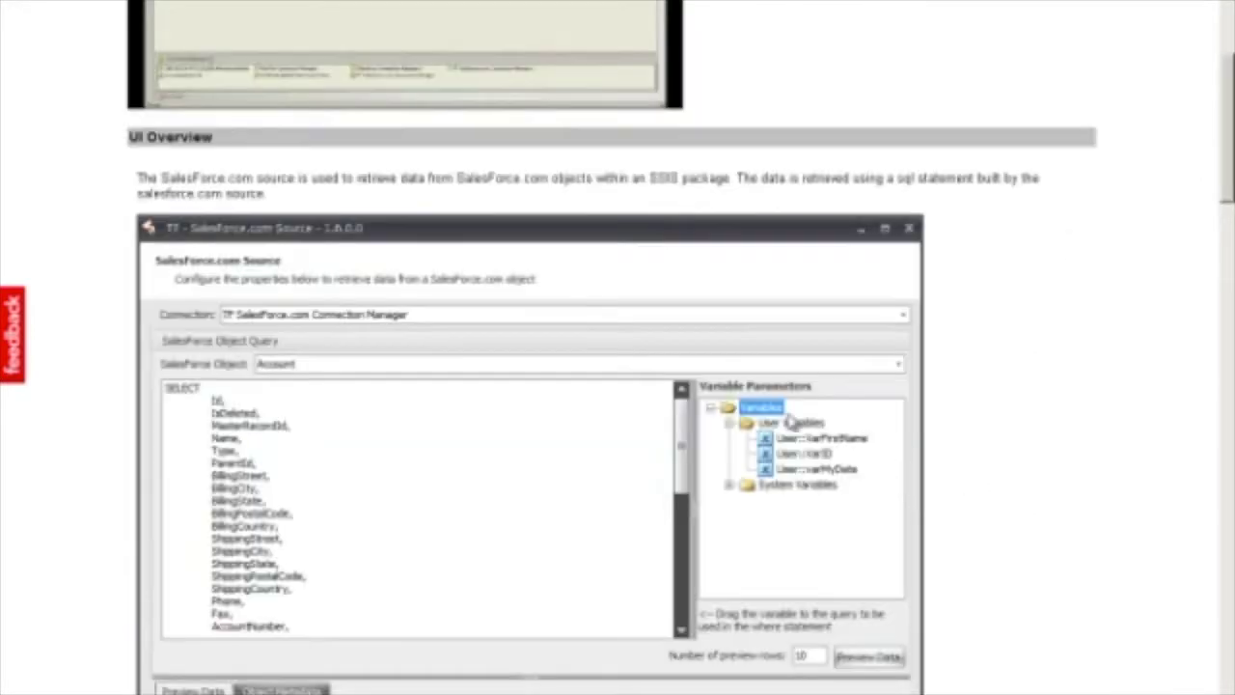
key(alt+Left)
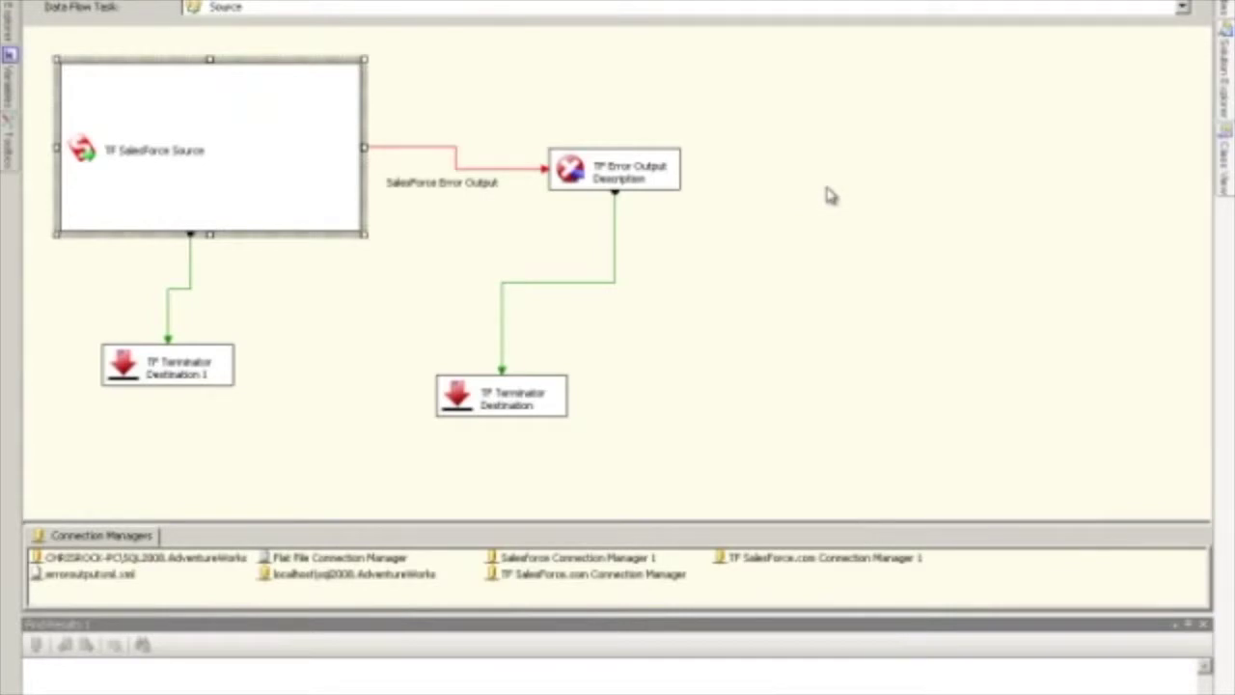
Add a second TF SalesForce Source to the empty area of the data flow and open its editor
mouse_move(6, 172)
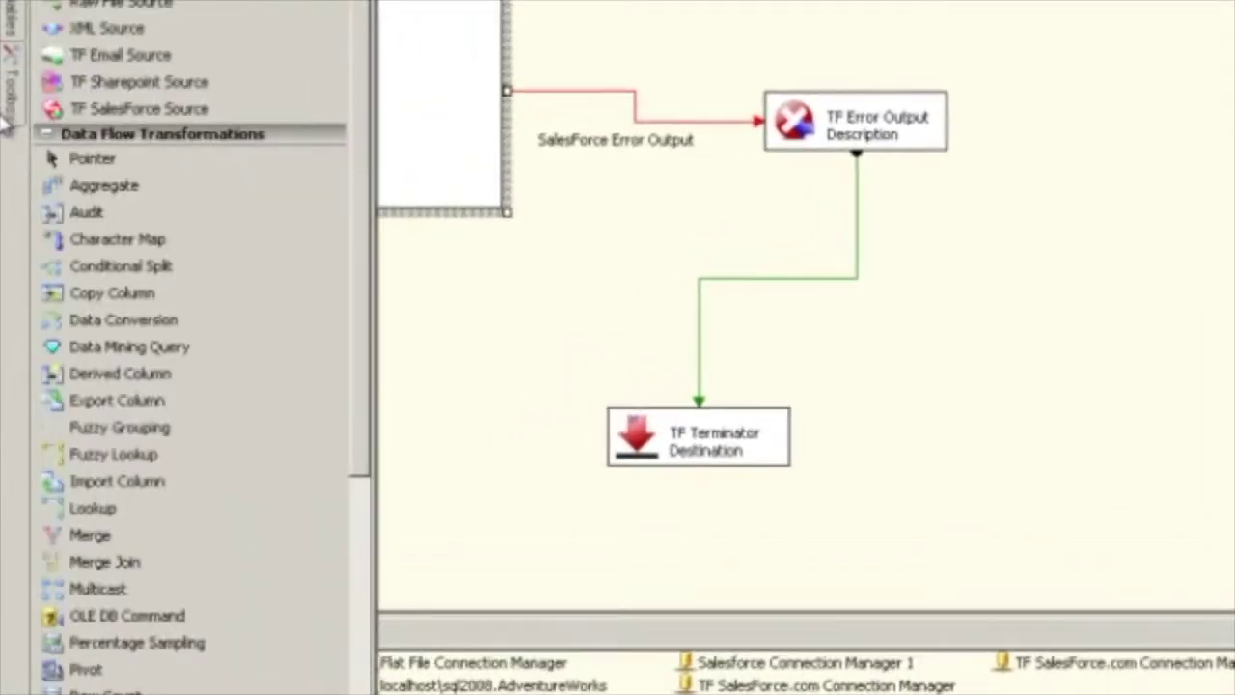
drag(44, 109, 1008, 11)
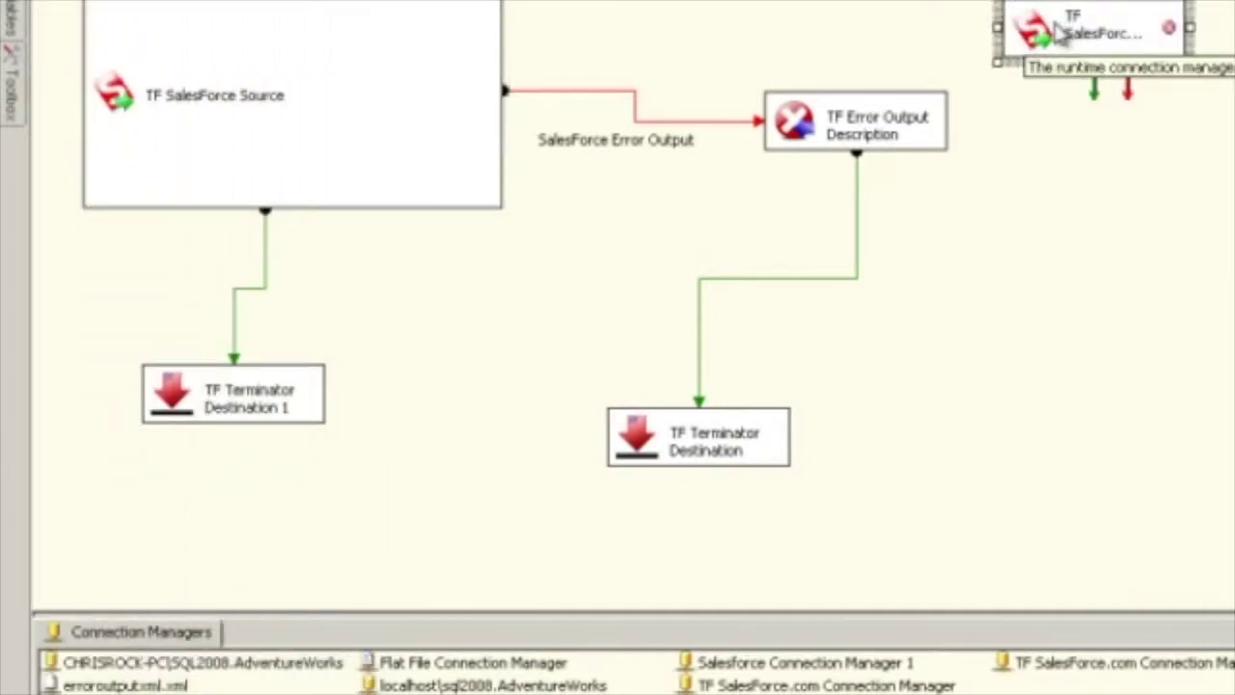
double_click(1059, 32)
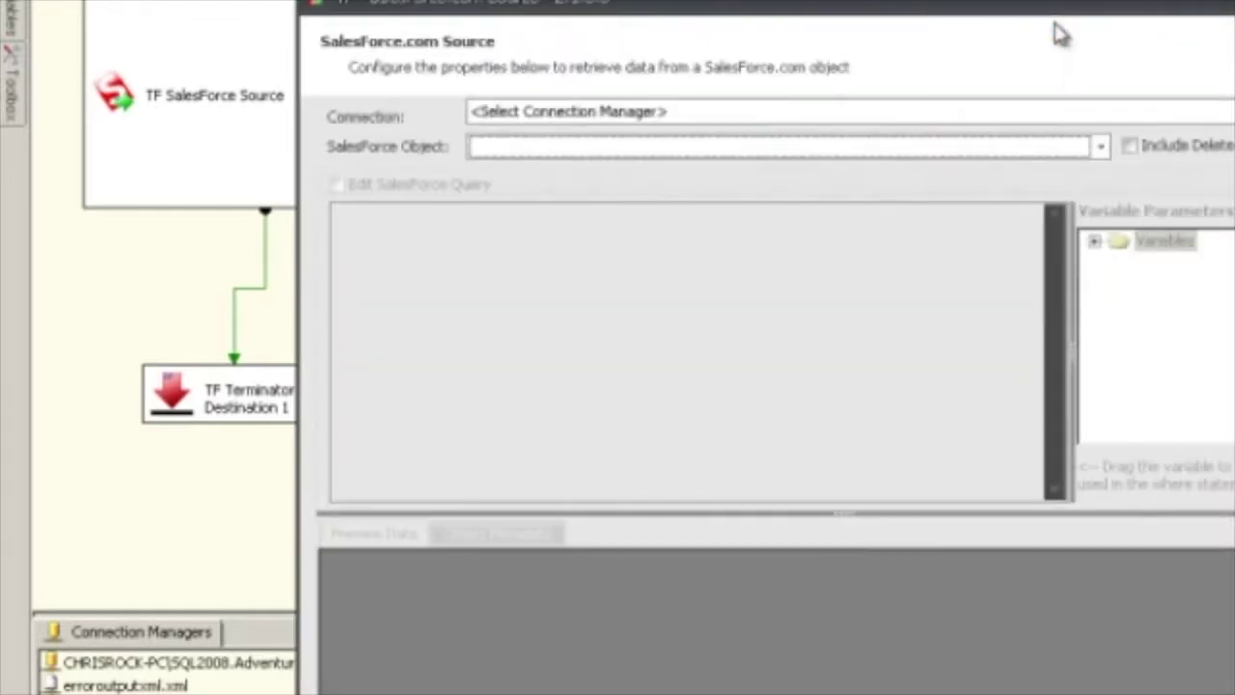
drag(1056, 14, 1054, 0)
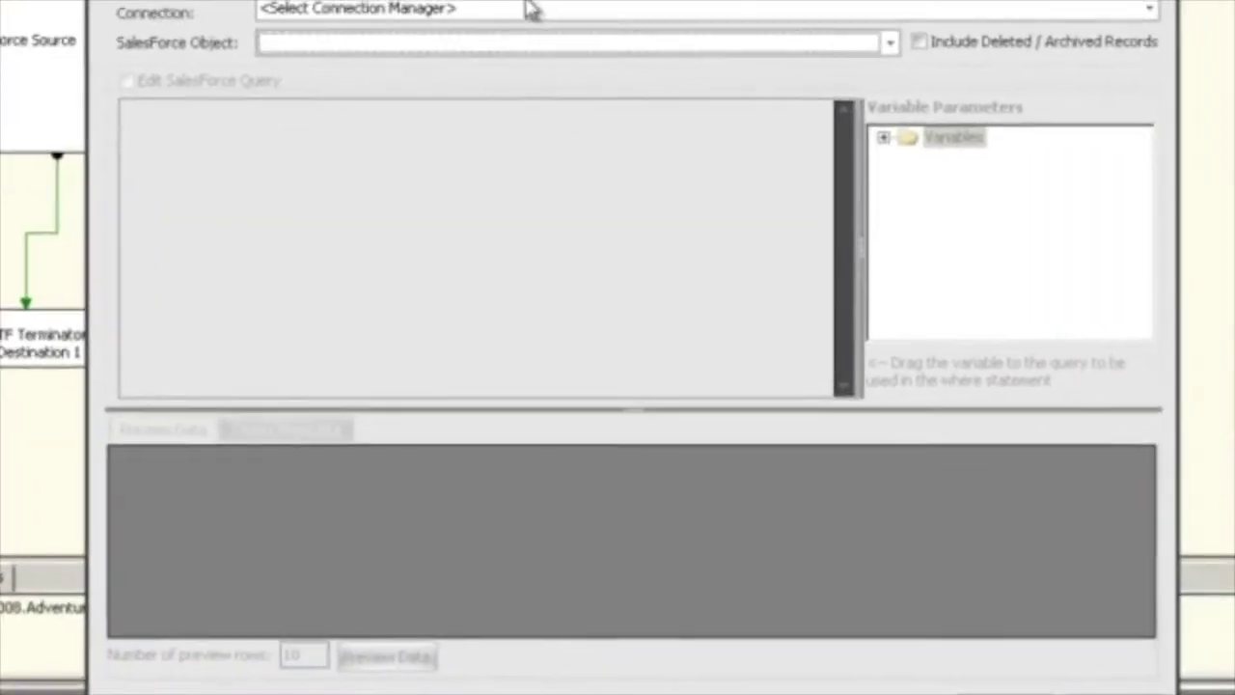
Start a new SalesForce.com connection, examine its login, sandbox server URL and proxy settings, and cancel it
click(741, 63)
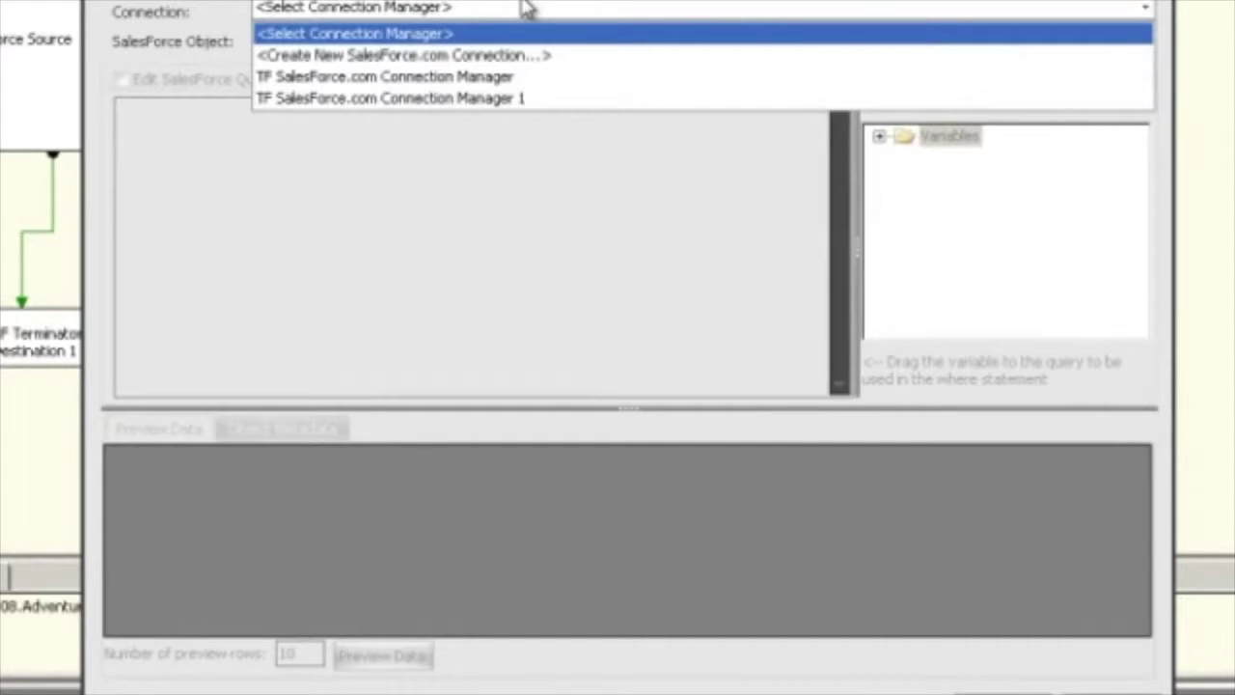
click(519, 62)
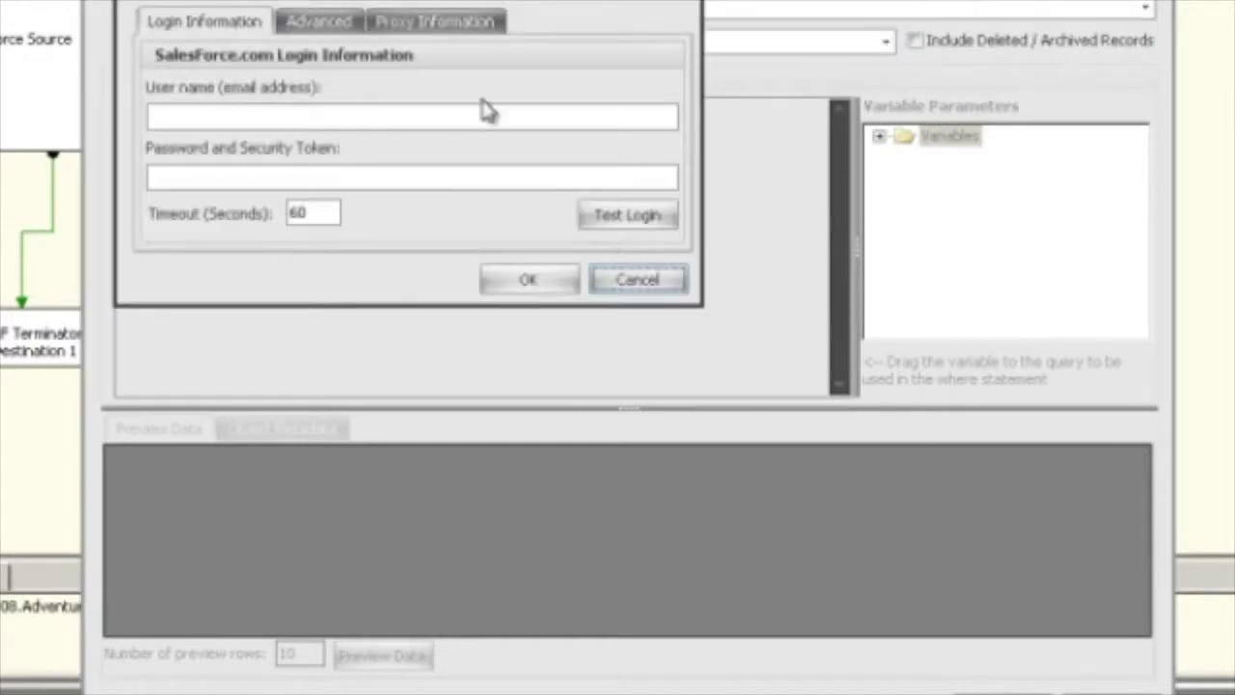
click(376, 188)
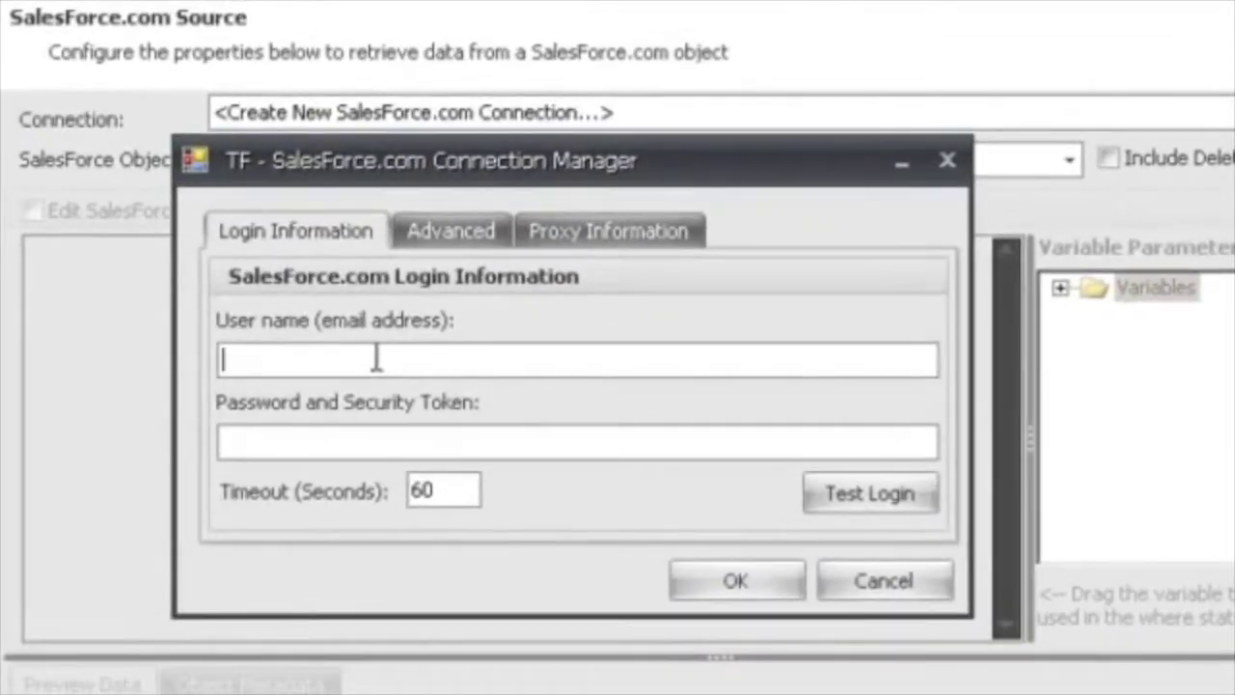
click(338, 443)
click(433, 227)
click(464, 273)
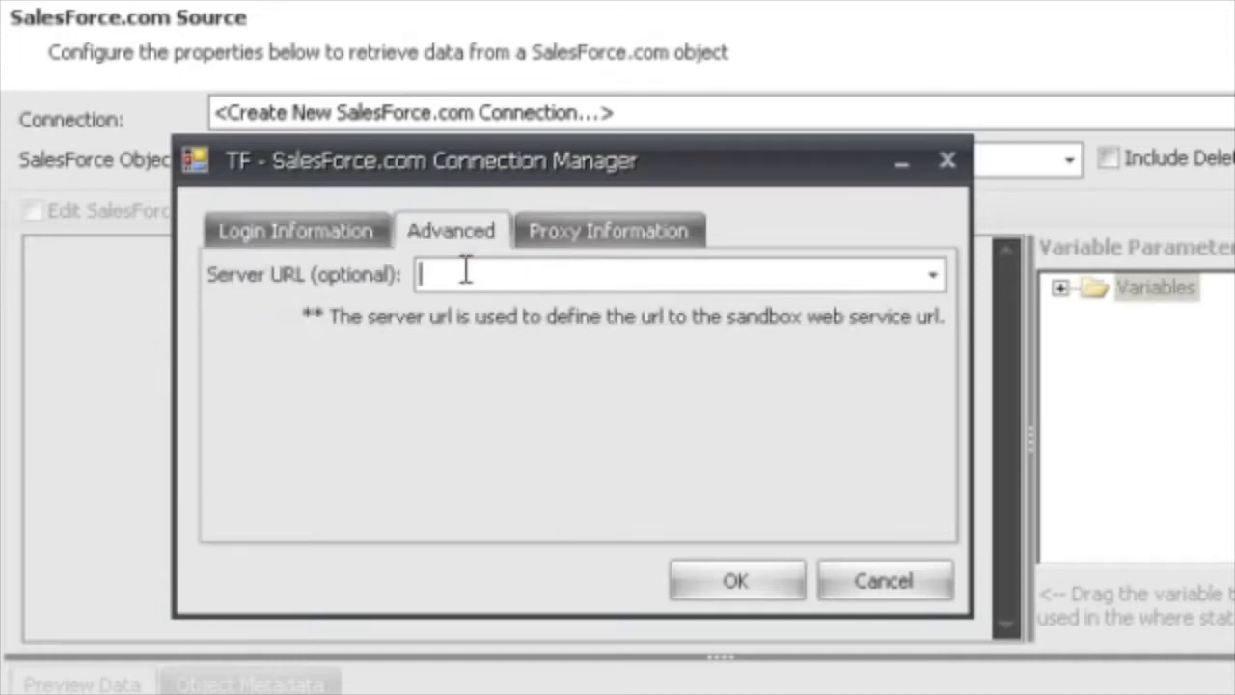
click(932, 276)
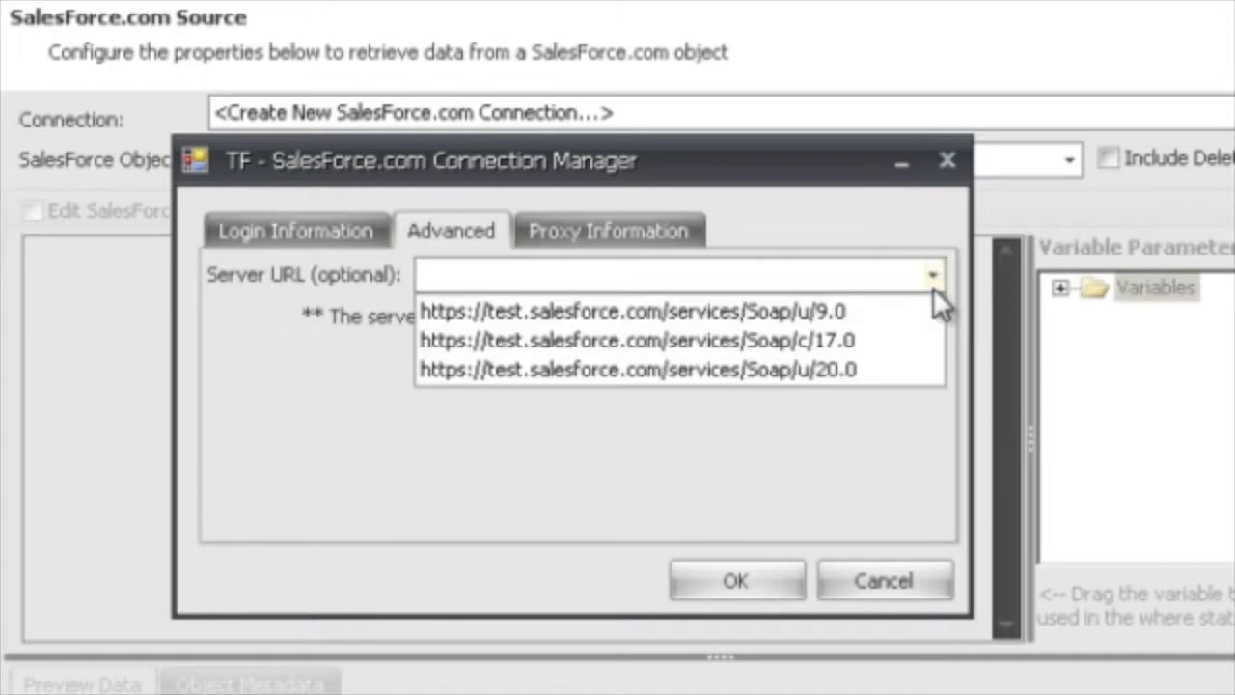
click(836, 280)
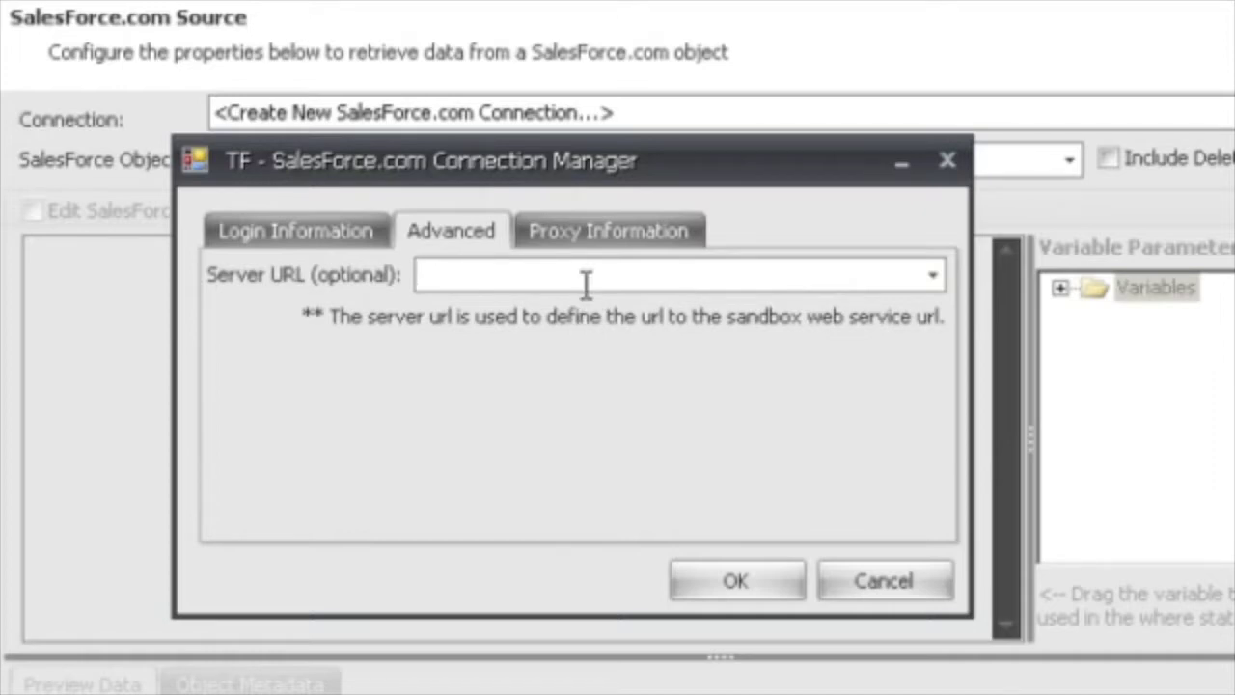
click(595, 236)
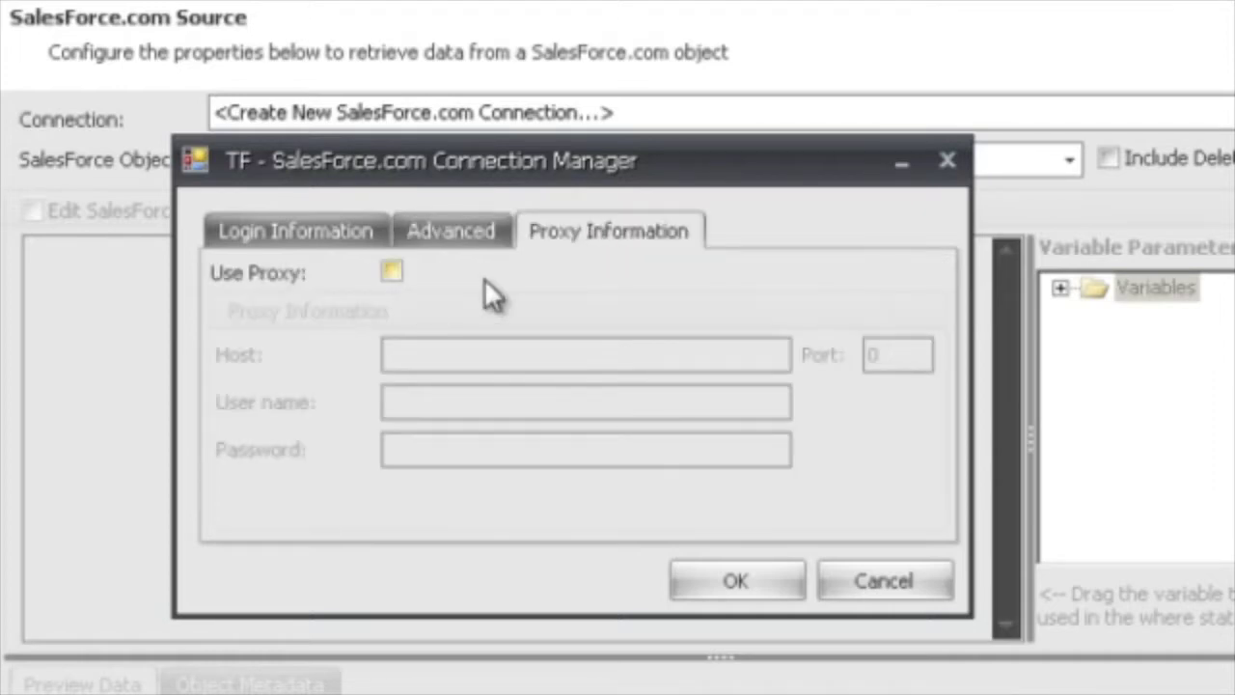
click(391, 273)
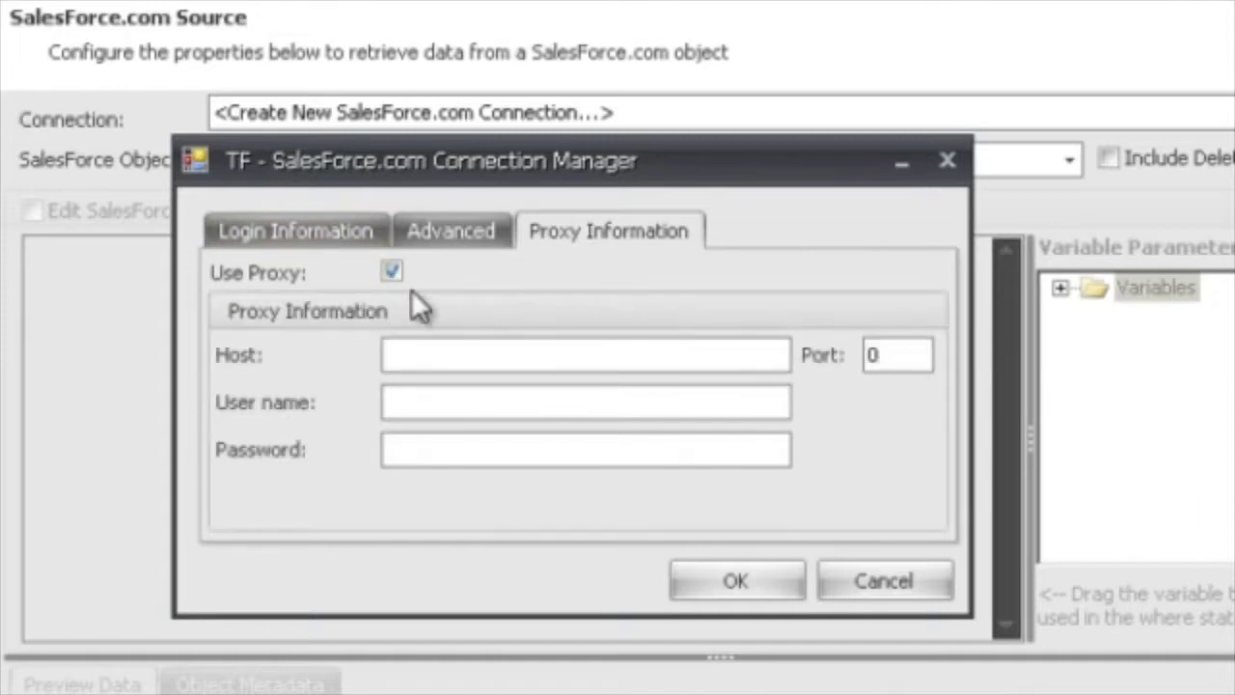
click(391, 272)
click(295, 231)
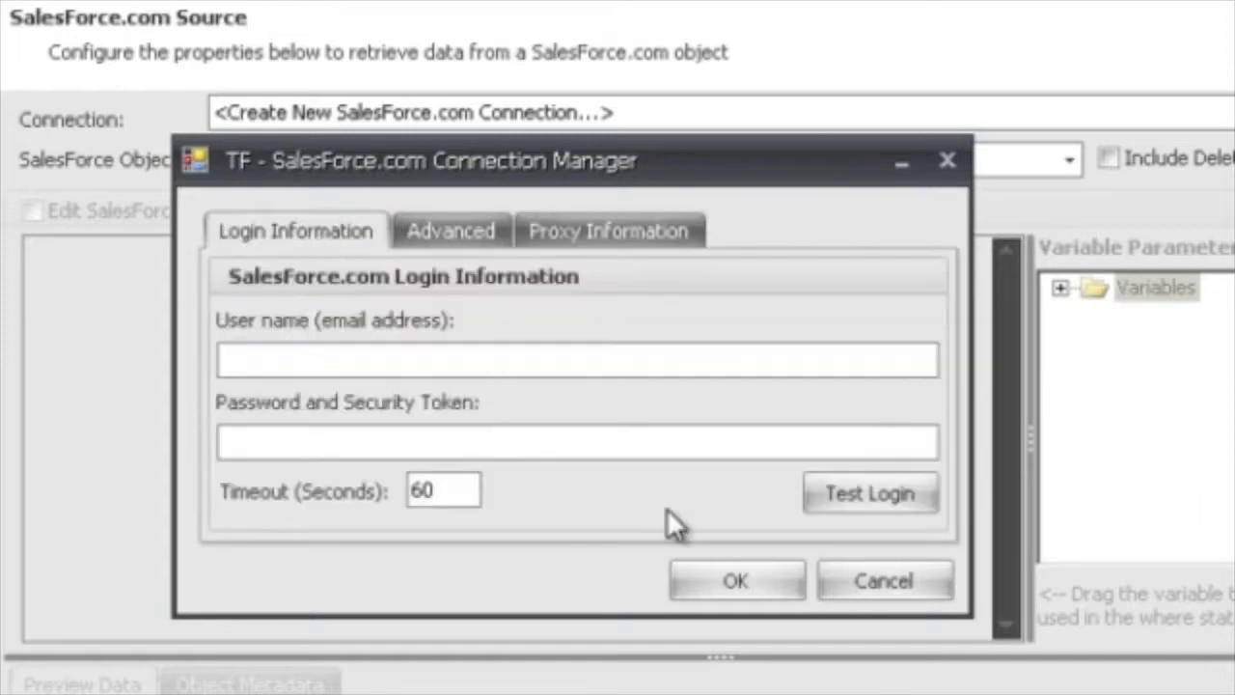
click(928, 586)
Set the source's connection to TF SalesForce.com Connection Manager and its SalesForce object to Account
click(531, 123)
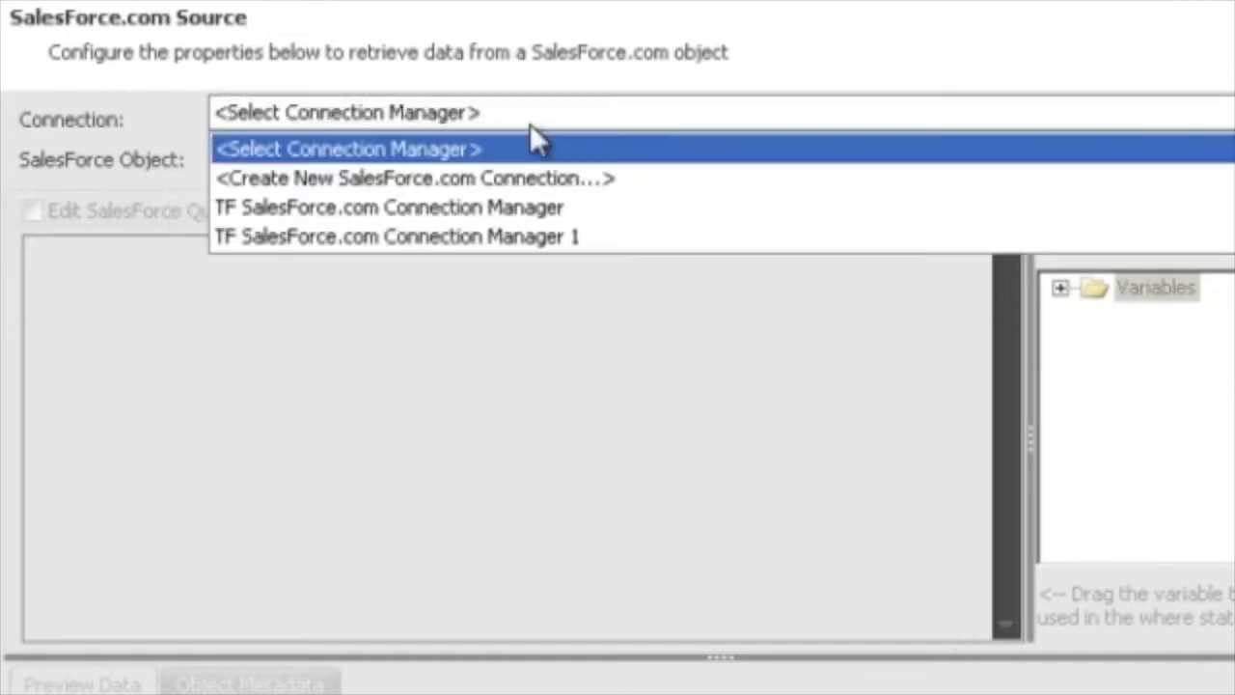
click(498, 214)
click(469, 164)
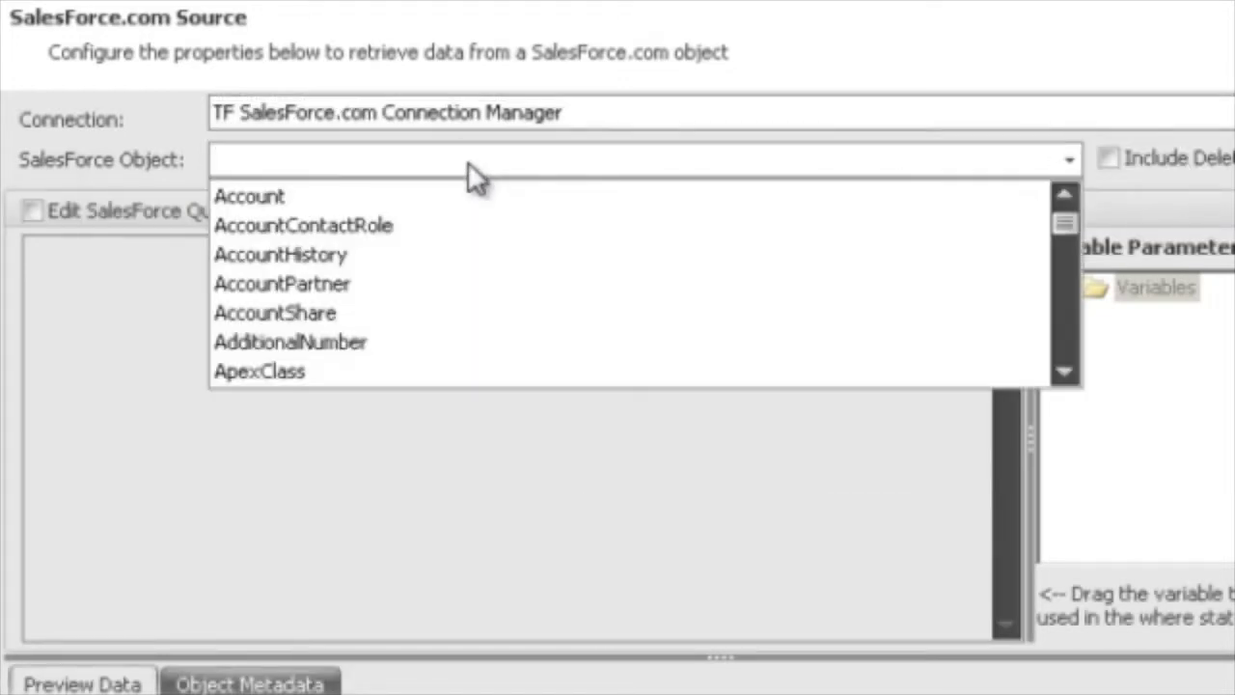
click(368, 201)
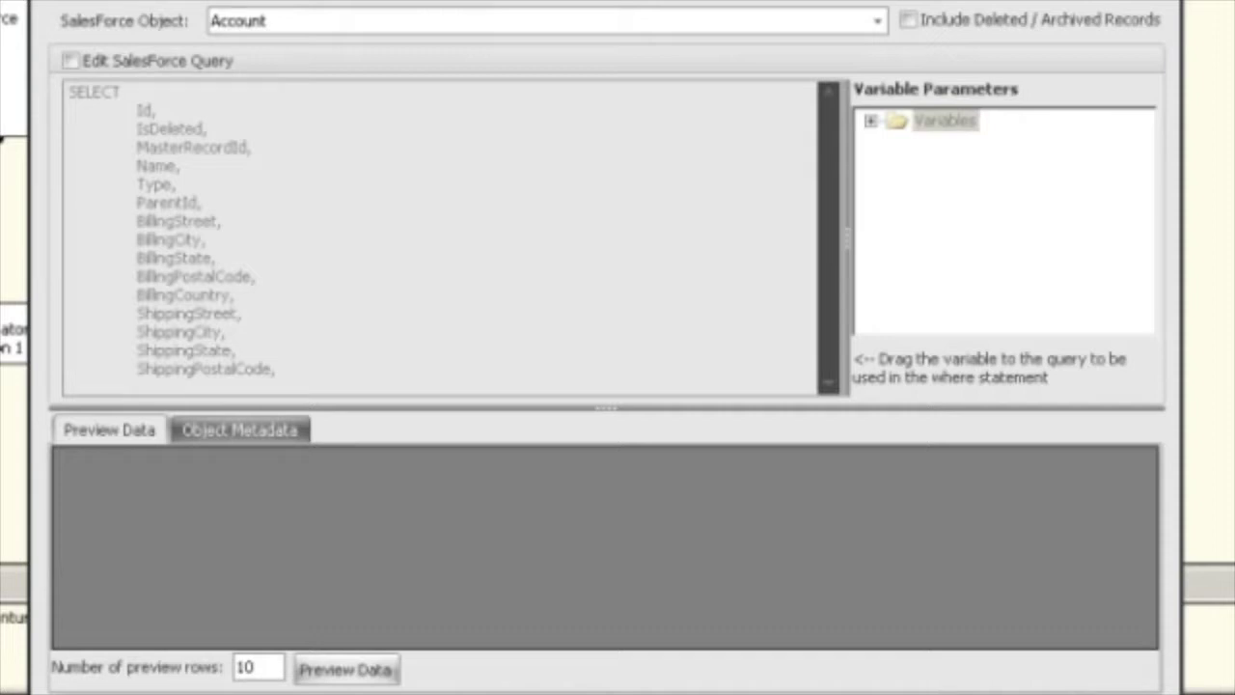
key(Escape)
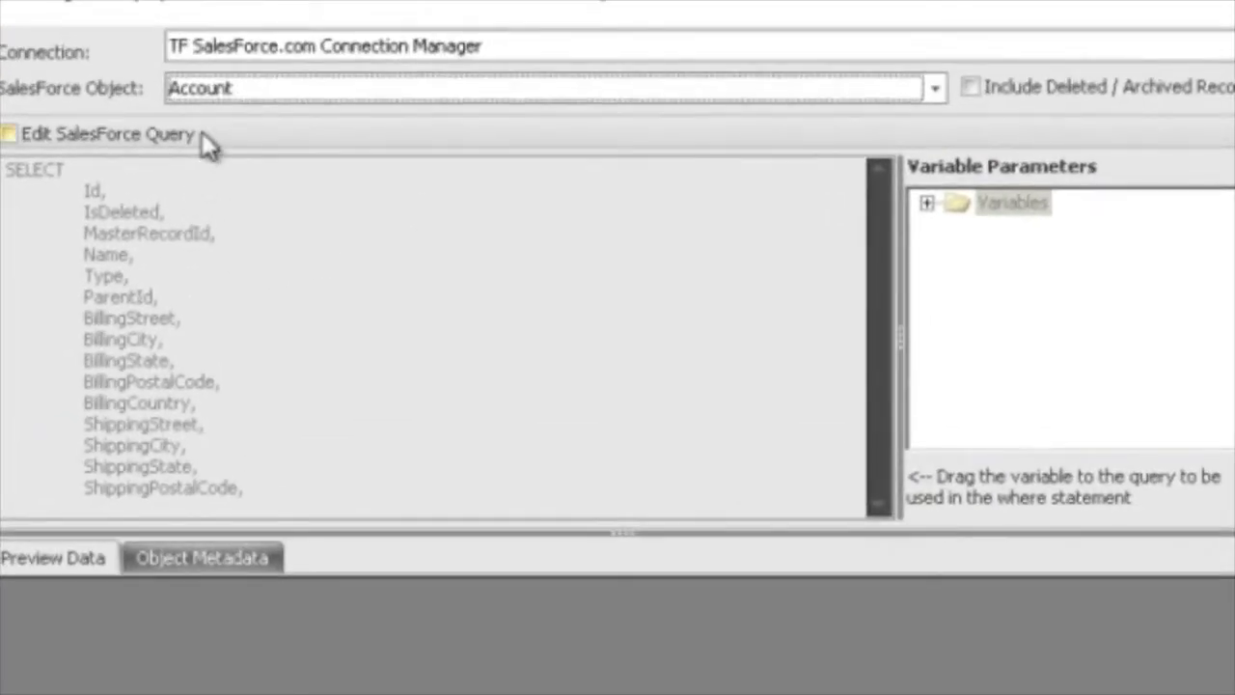
Enable editing of the SalesForce query and append the unfinished condition "where LastModifiedDate >" below the FROM Account clause
click(201, 133)
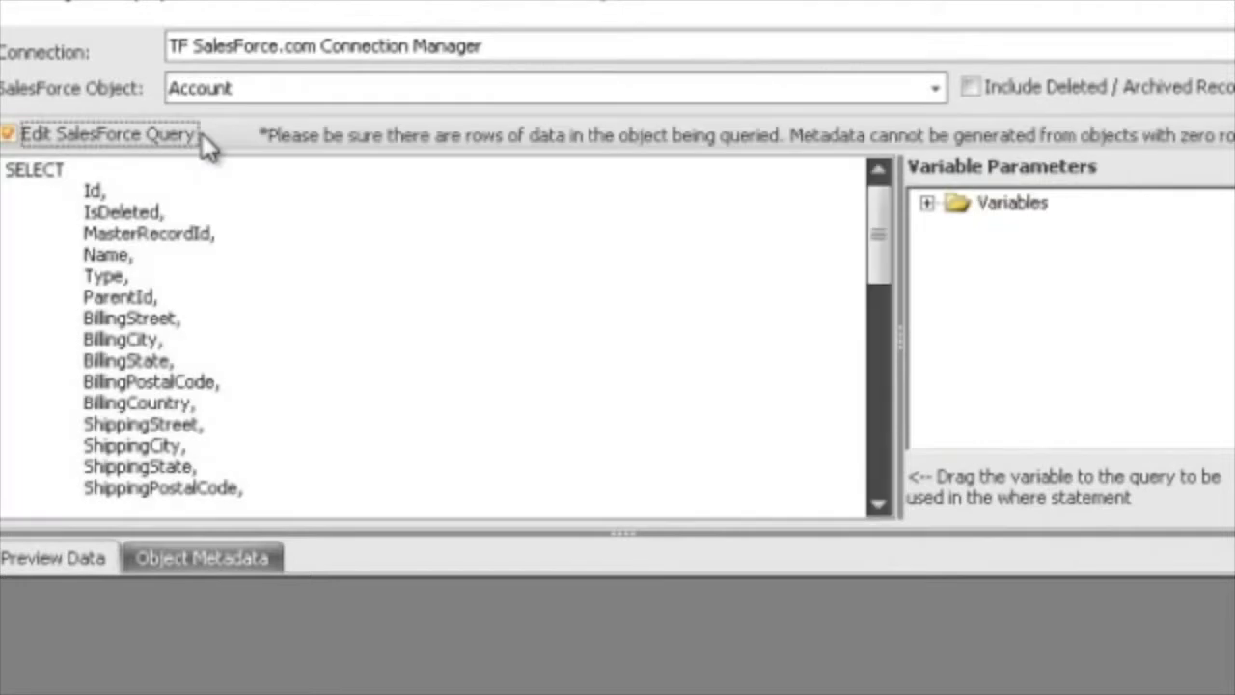
click(294, 270)
scroll(334, 408, down, 12)
click(186, 489)
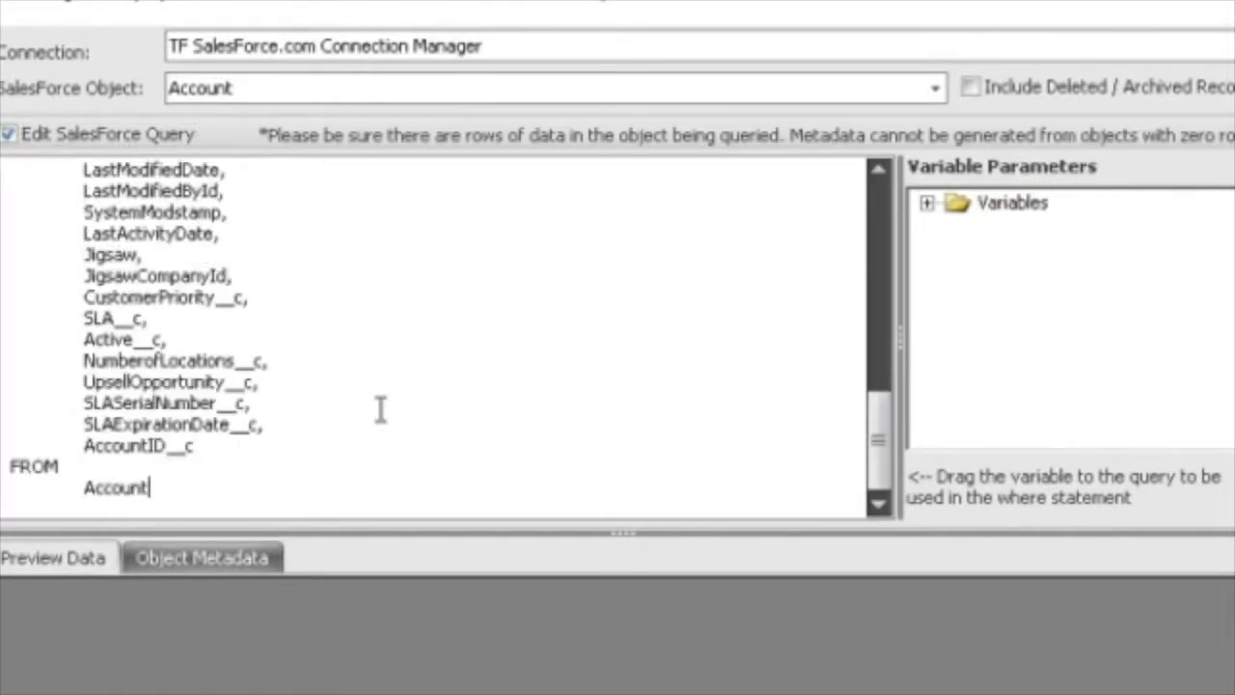
key(Return)
text(where LastMode)
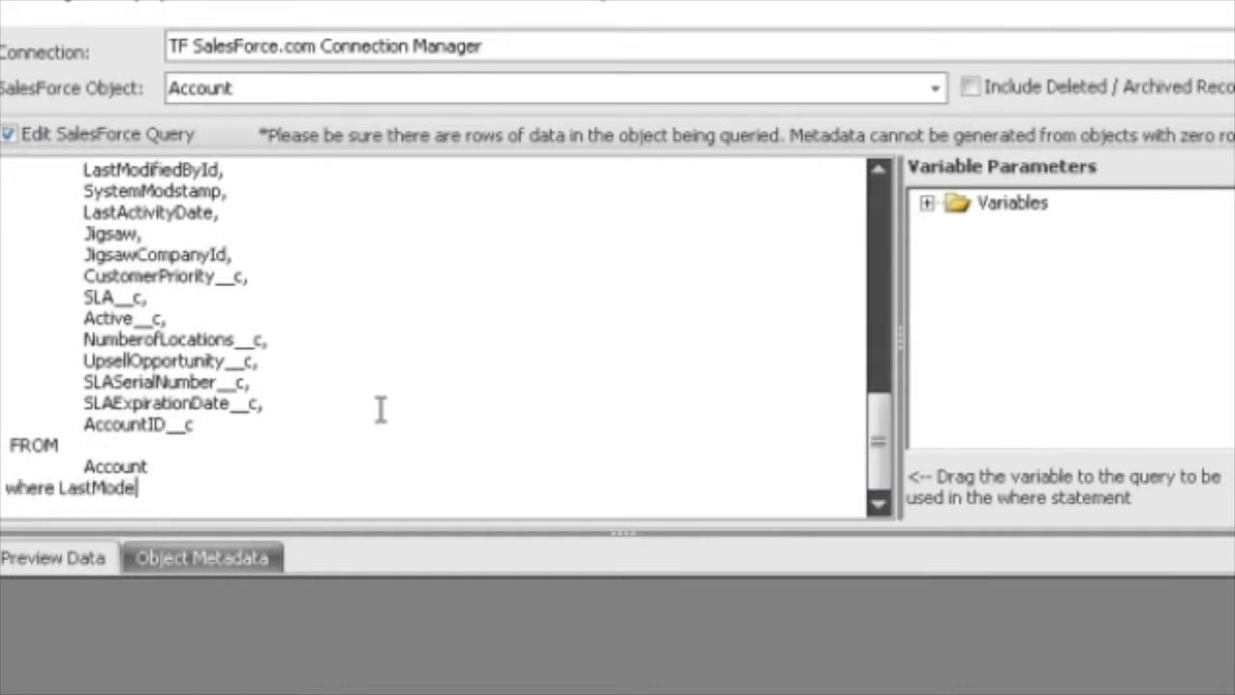
key(BackSpace)
text(ifiedDate > DAT)
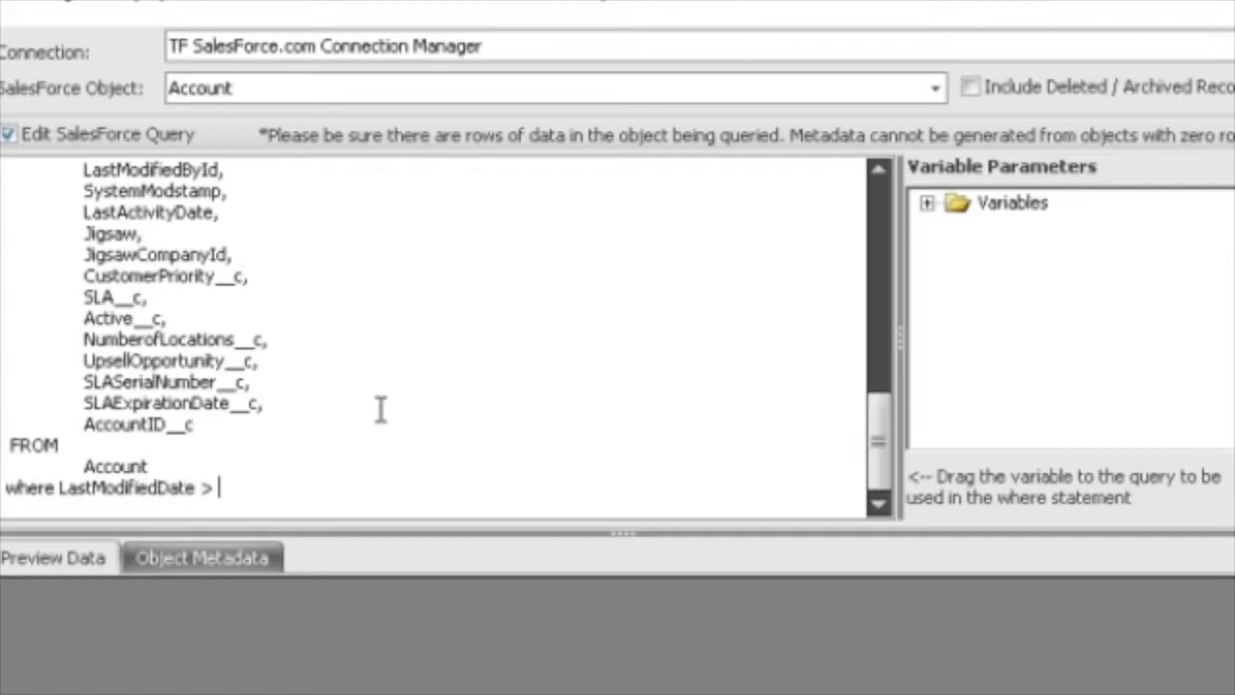
text(E_GOES_HERE)
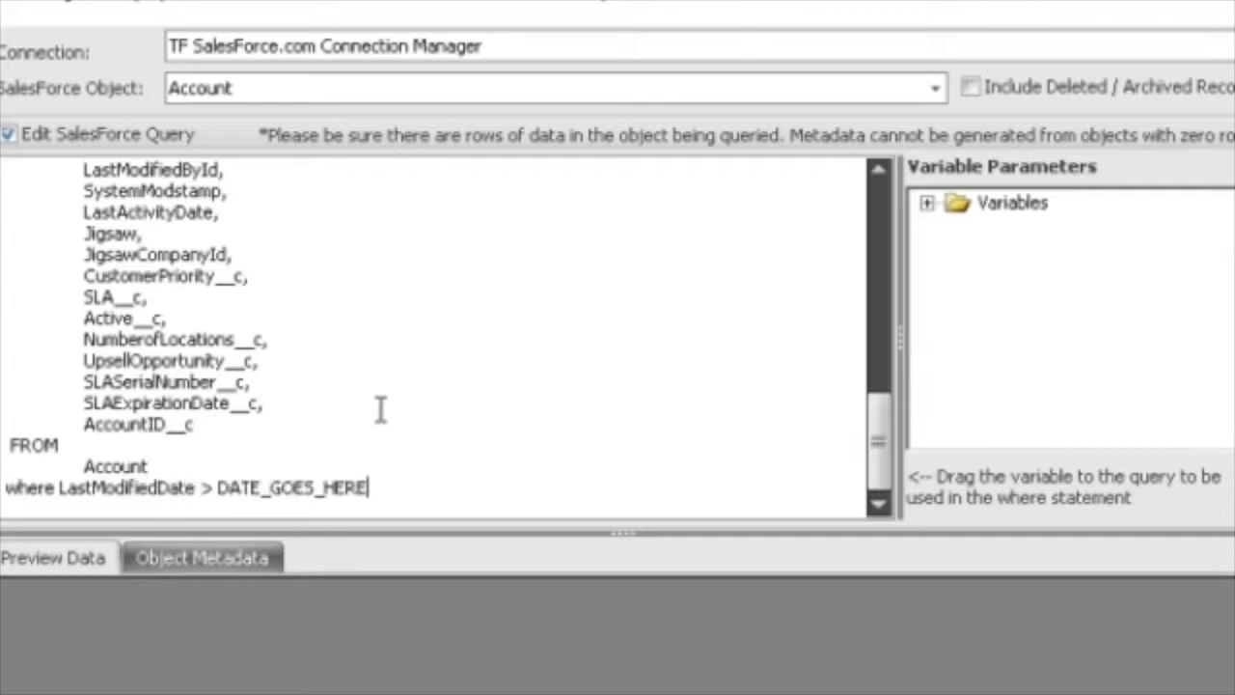
key(ctrl+shift+Left)
key(BackSpace)
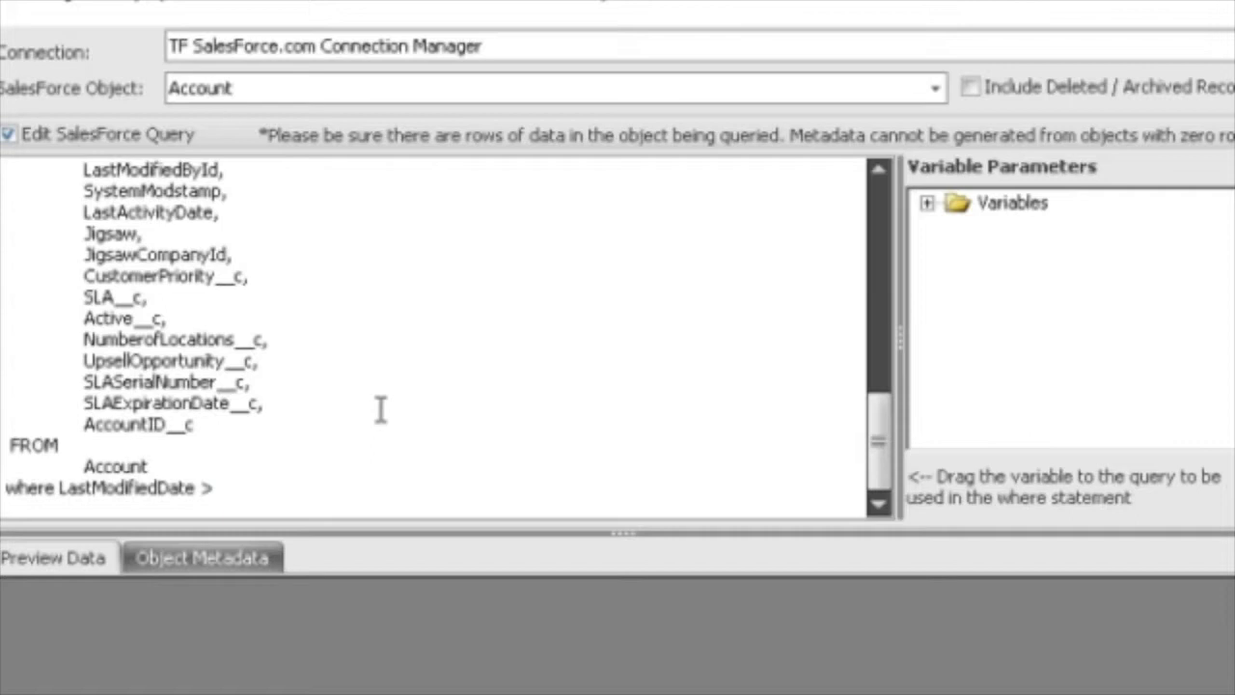
Insert the user variable User::varMyDate as the comparison value of the where clause and close the source editor
click(927, 205)
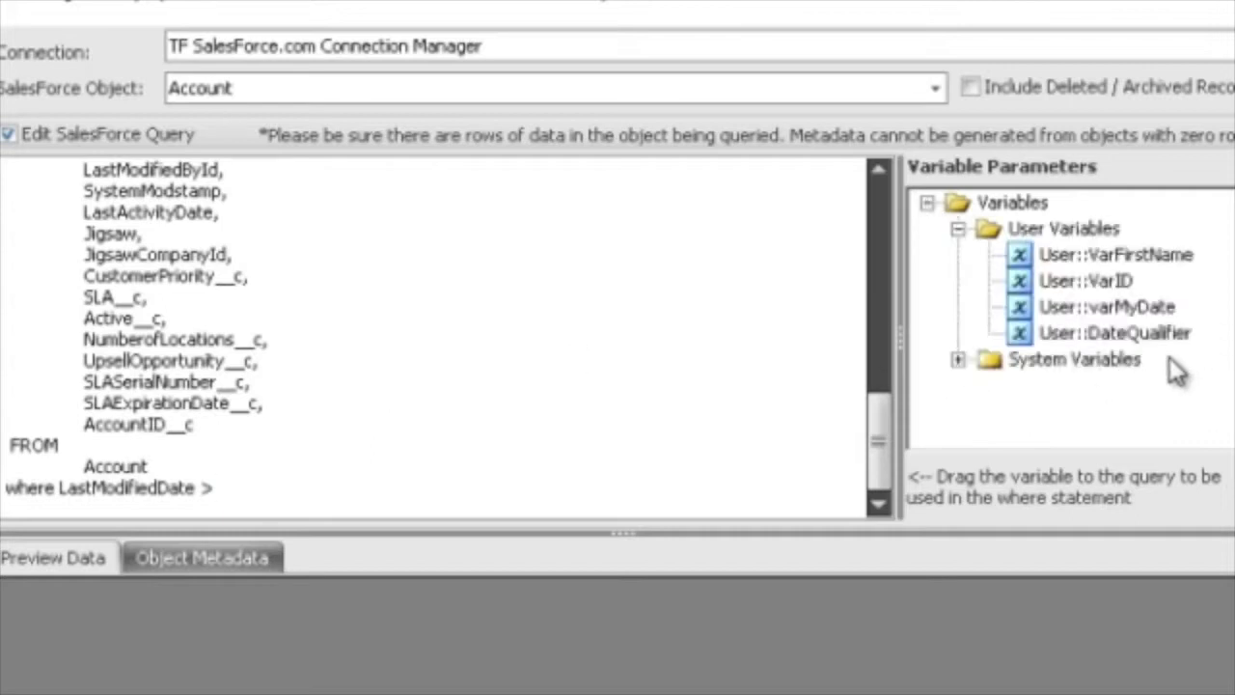
drag(1142, 306, 228, 505)
click(511, 447)
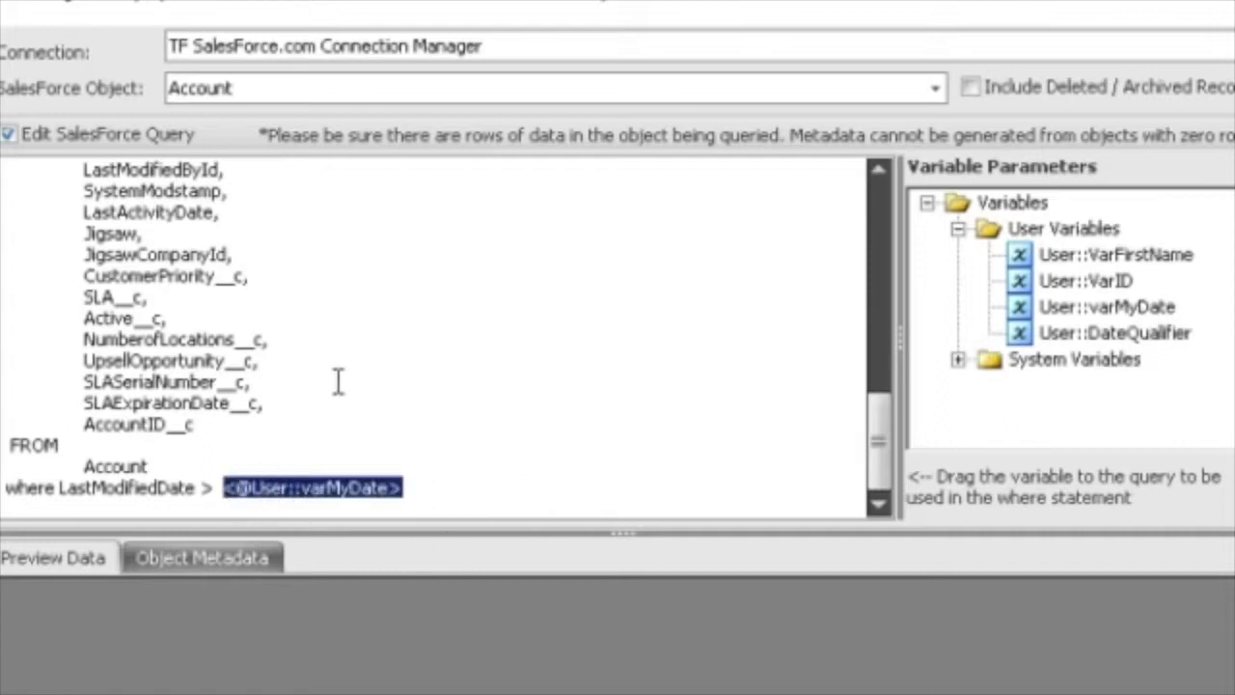
key(ctrl+c)
key(Right)
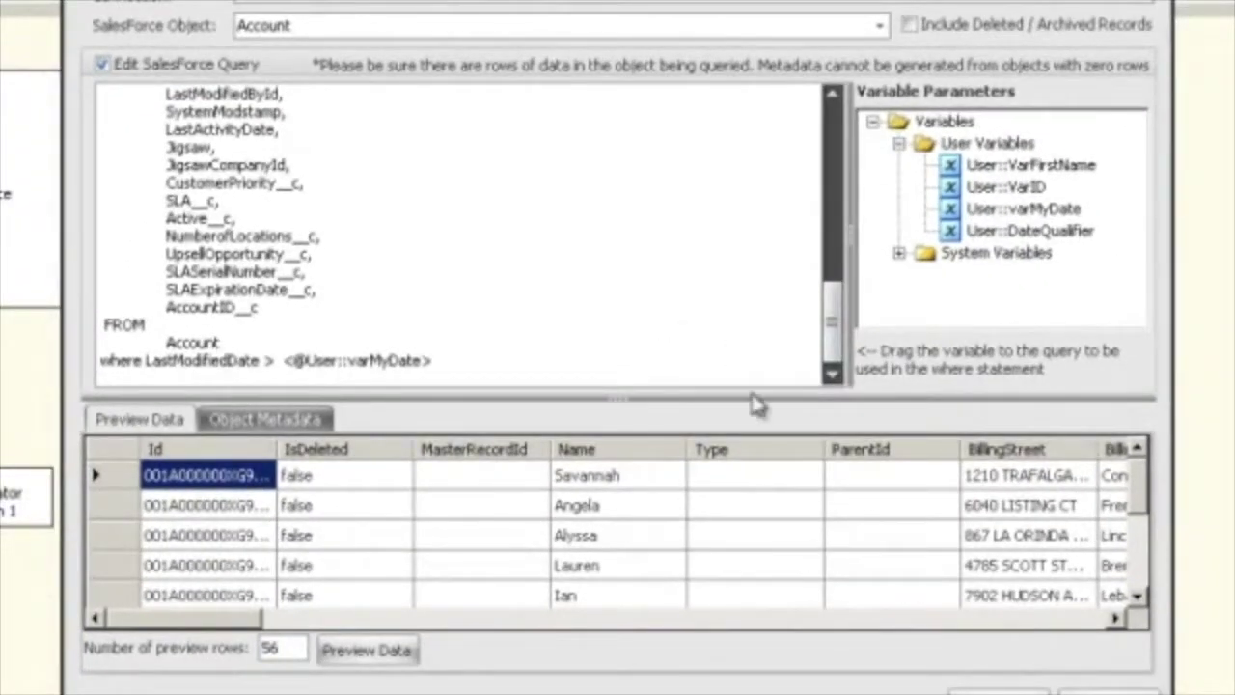
click(1107, 692)
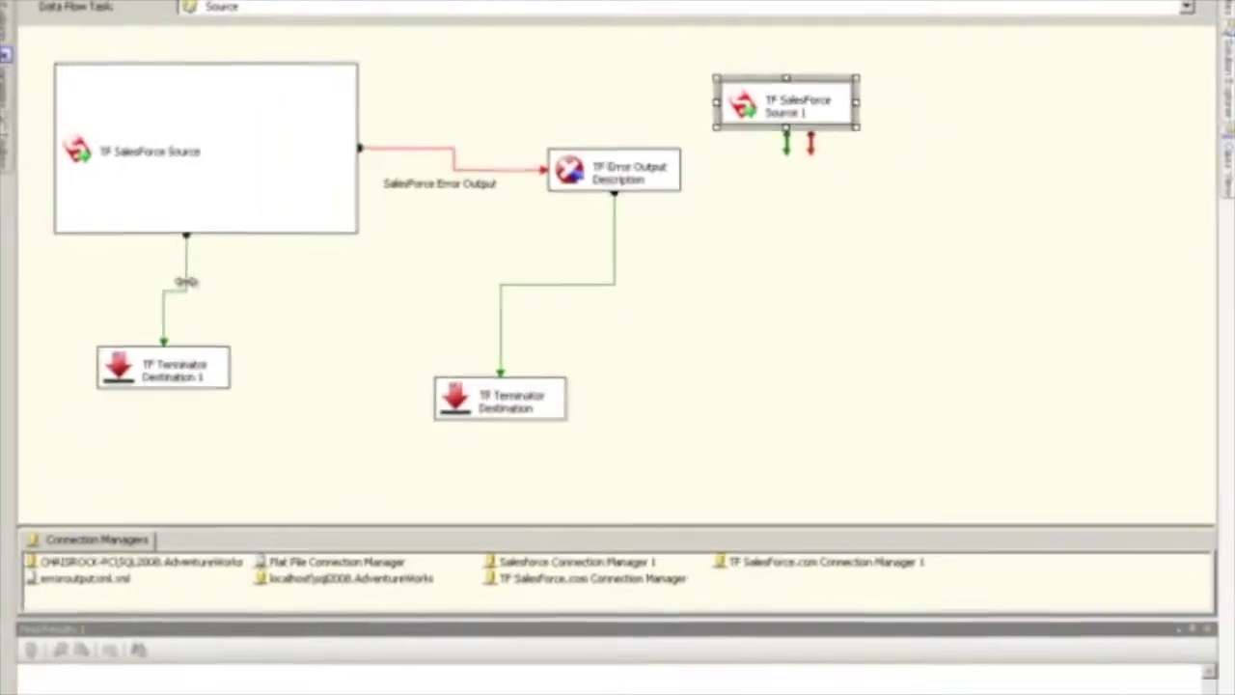
Add a data viewer to the path from TF SalesForce Source to TF Terminator Destination 1
right_click(190, 282)
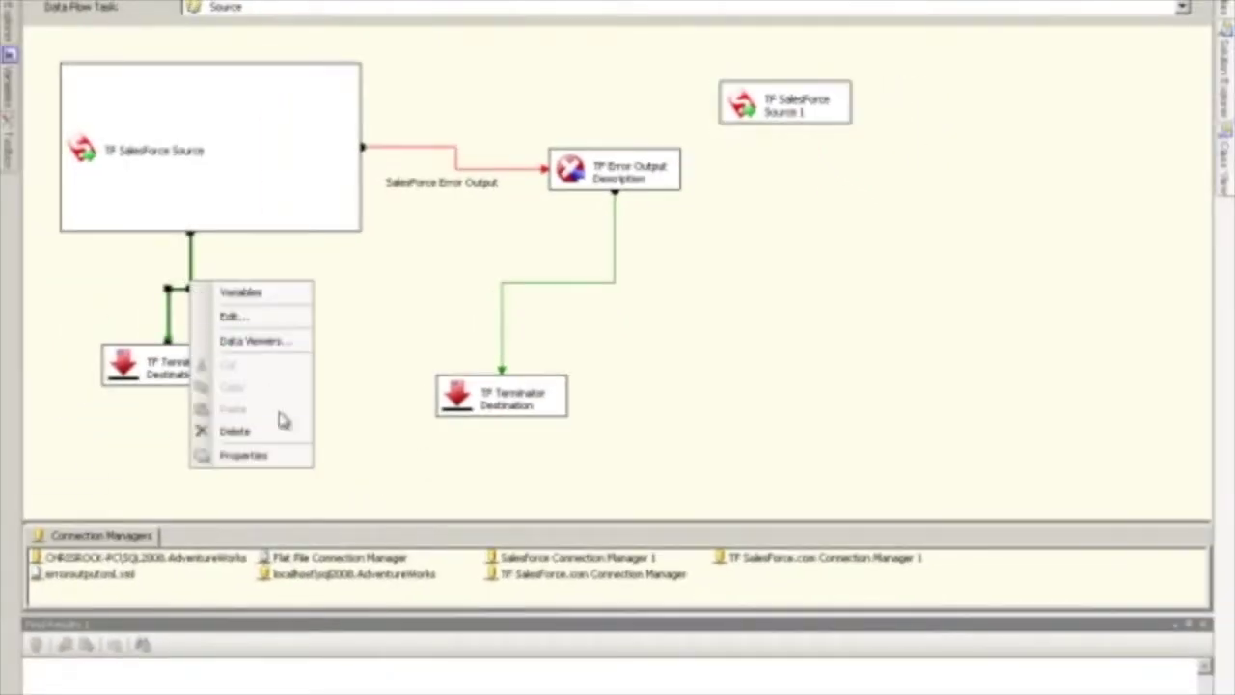
click(275, 341)
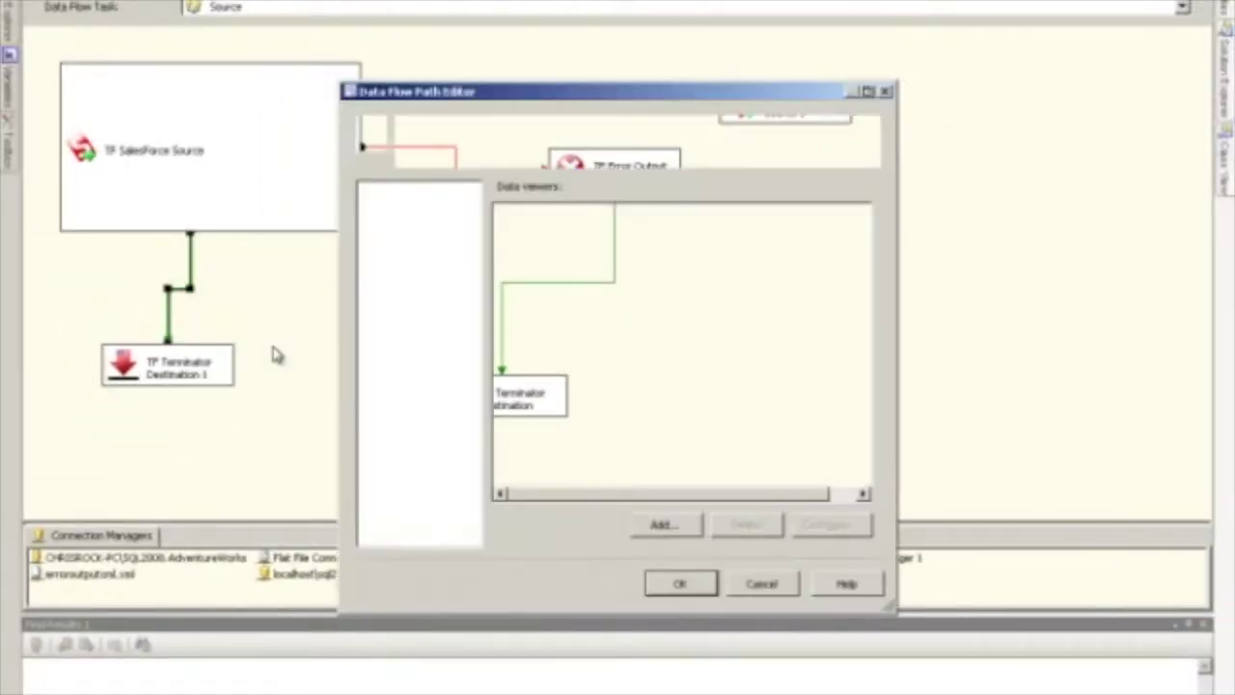
click(663, 524)
click(692, 591)
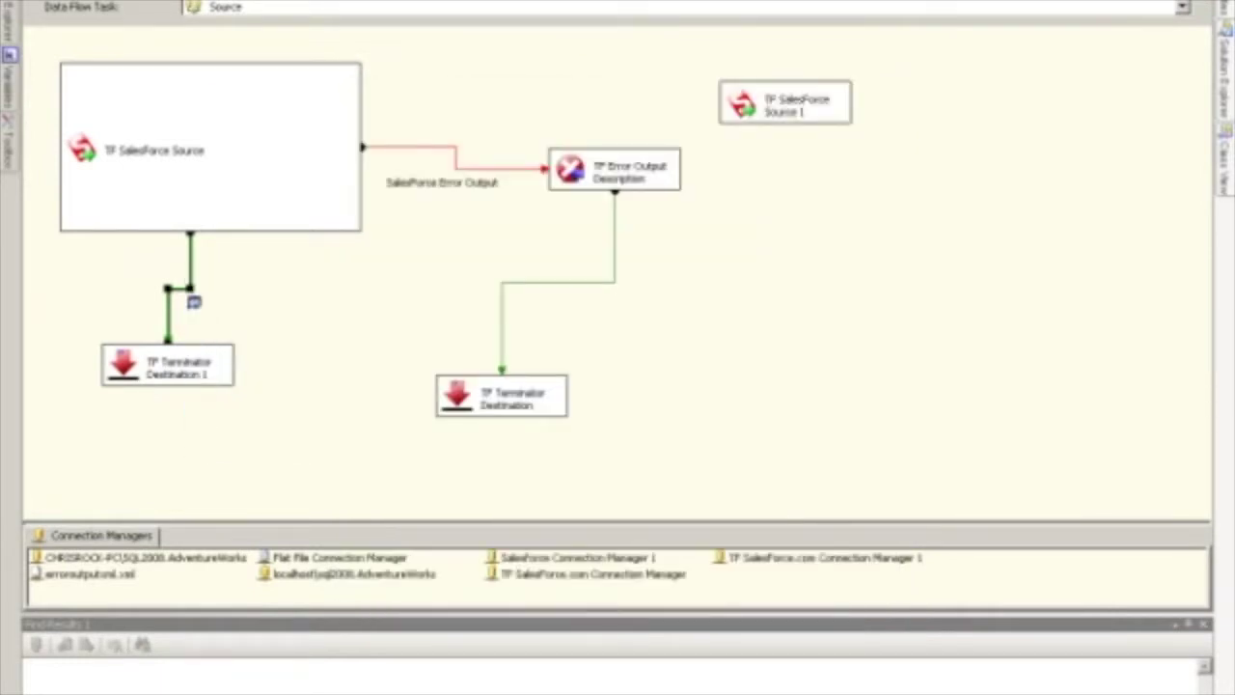
Delete the TF SalesForce Source 1 component from the data flow
click(739, 106)
key(Delete)
key(Escape)
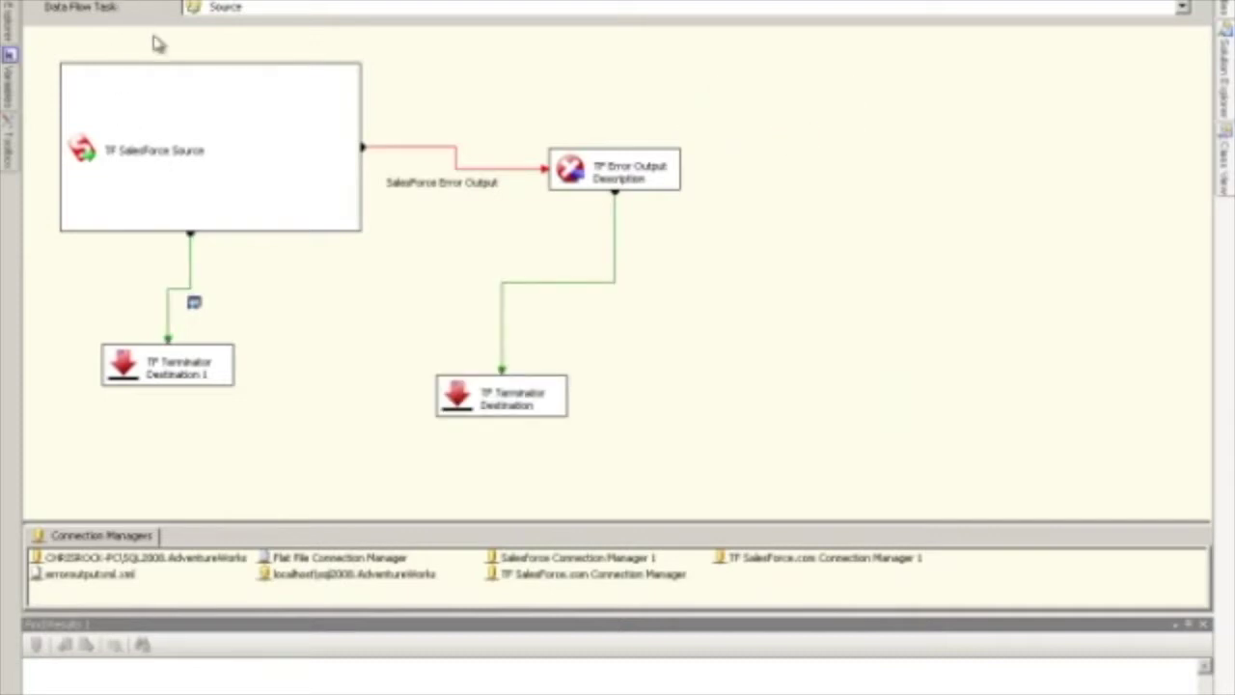
Execute the Source data flow task from the control flow and close the empty No Errors Output data viewer
click(101, 1)
right_click(441, 253)
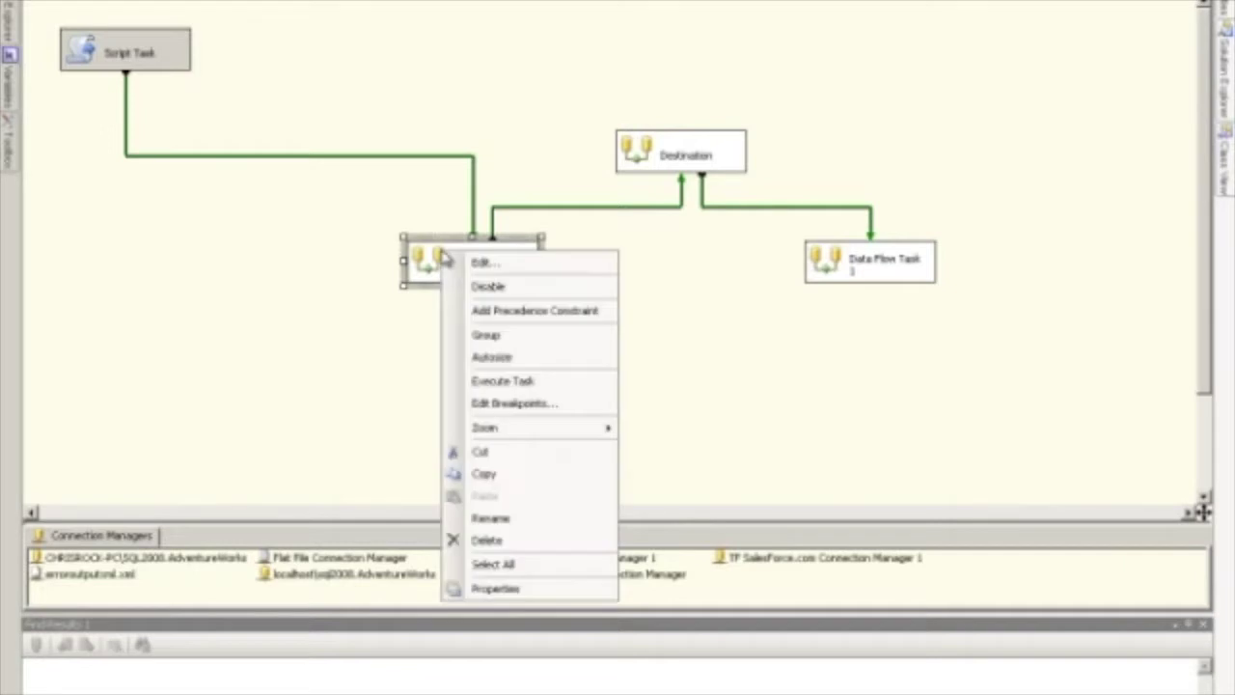
click(524, 383)
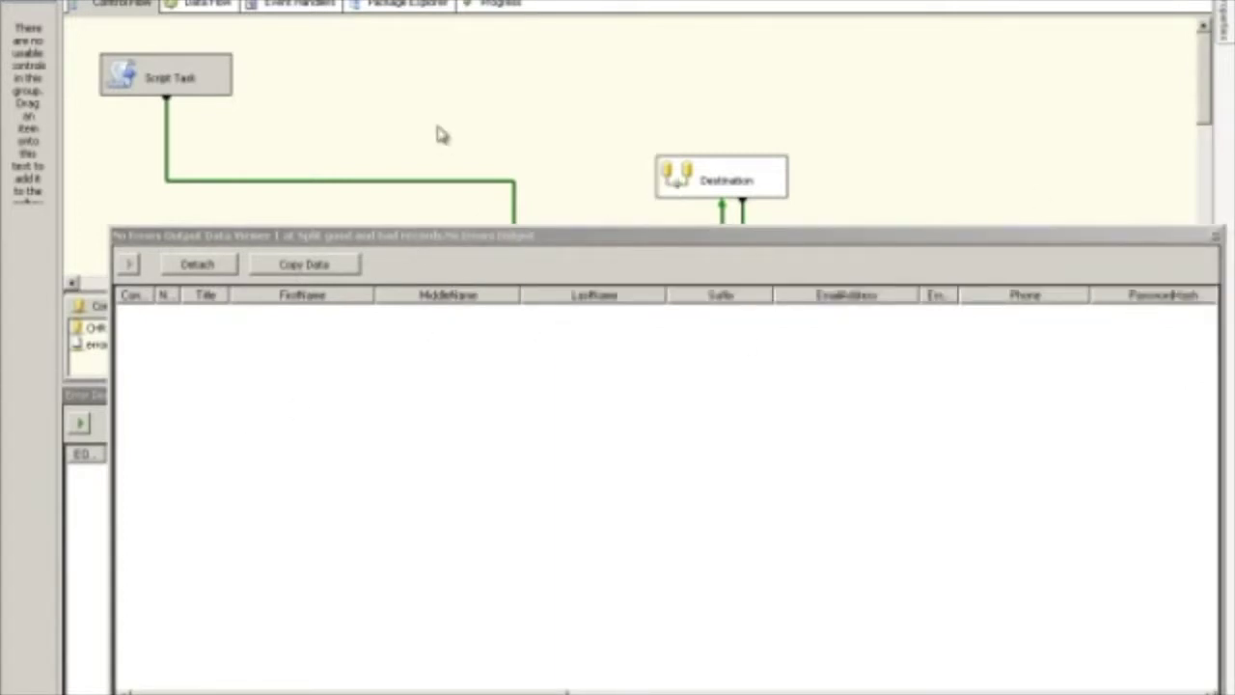
click(1216, 237)
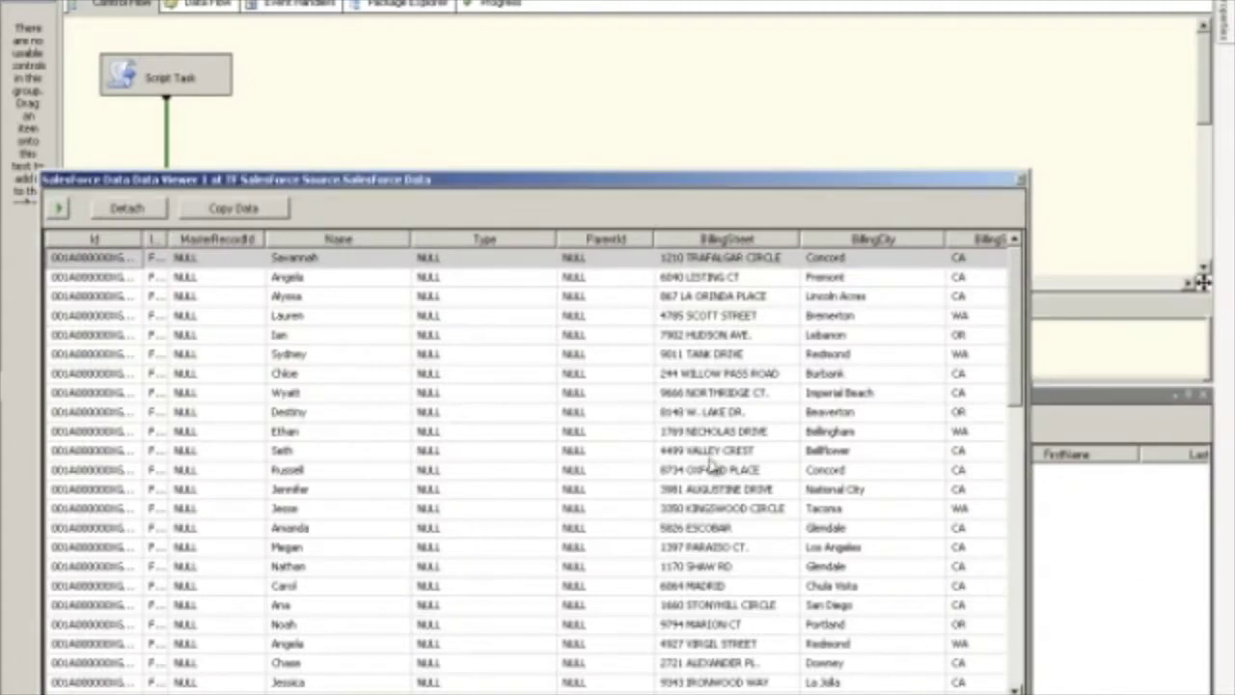
Look through the Account rows in the TF SalesForce Source data viewer and stop the package execution
scroll(611, 492, down, 6)
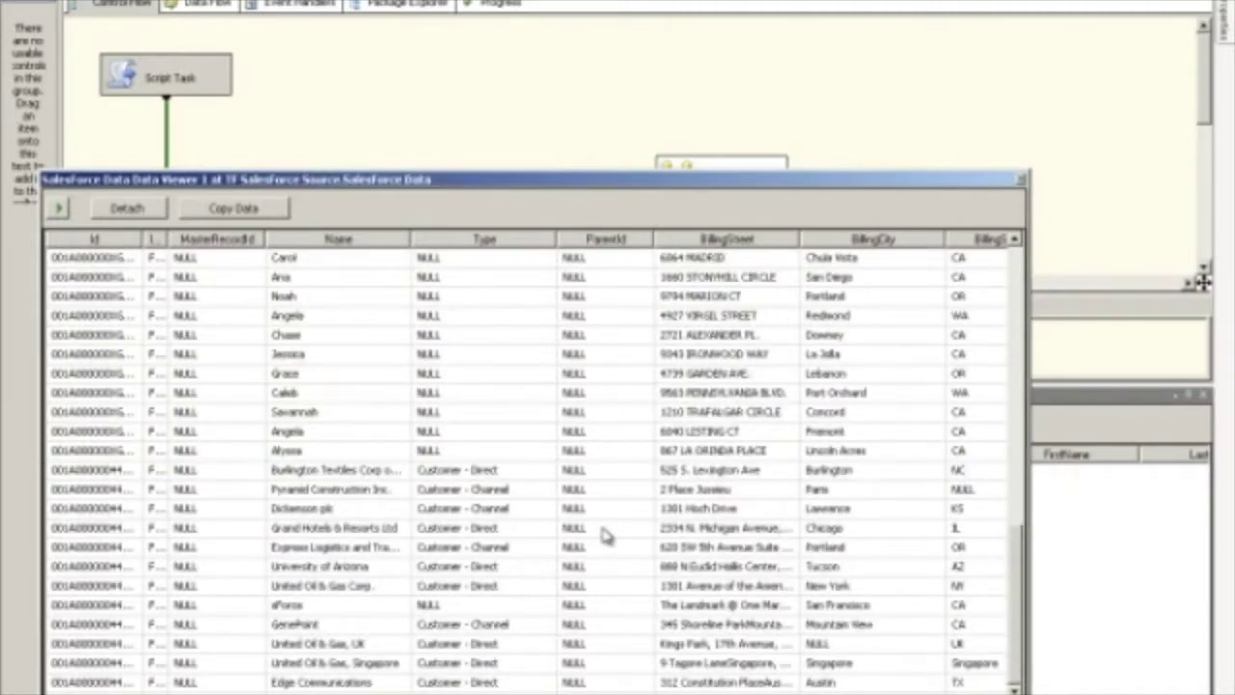
click(1158, 690)
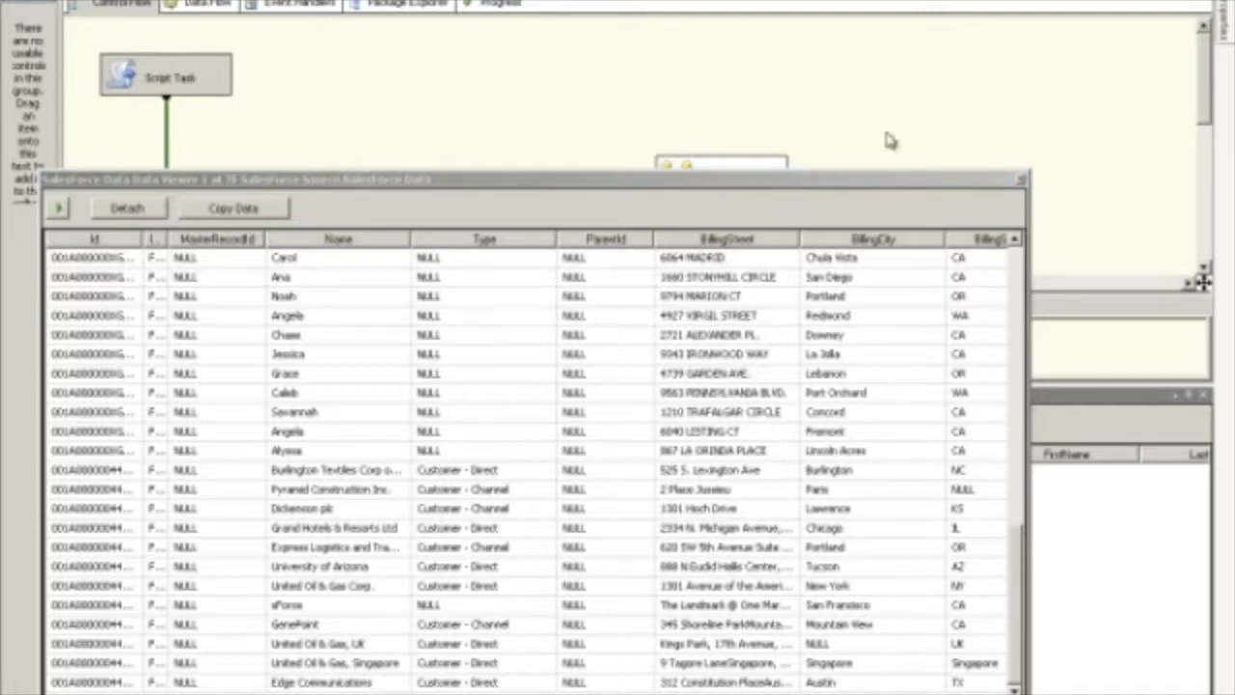
click(637, 1)
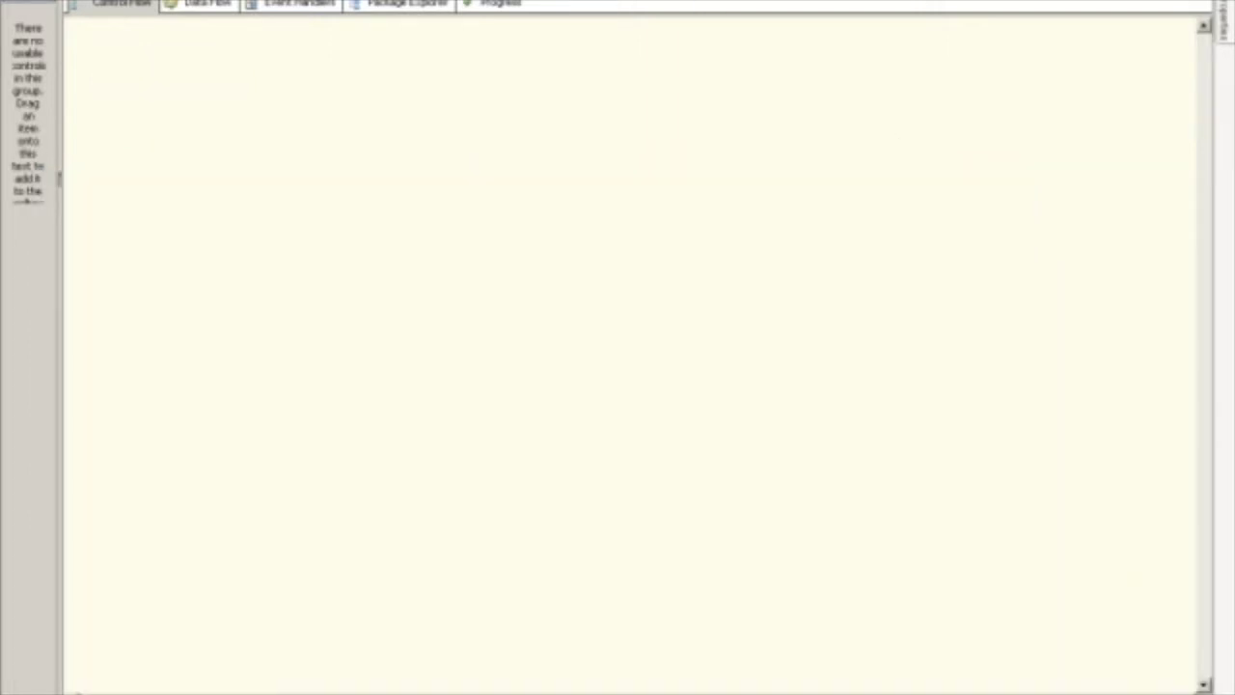
Open the Destination data flow and bring up the editor of its TF SalesForce Destination component
double_click(660, 174)
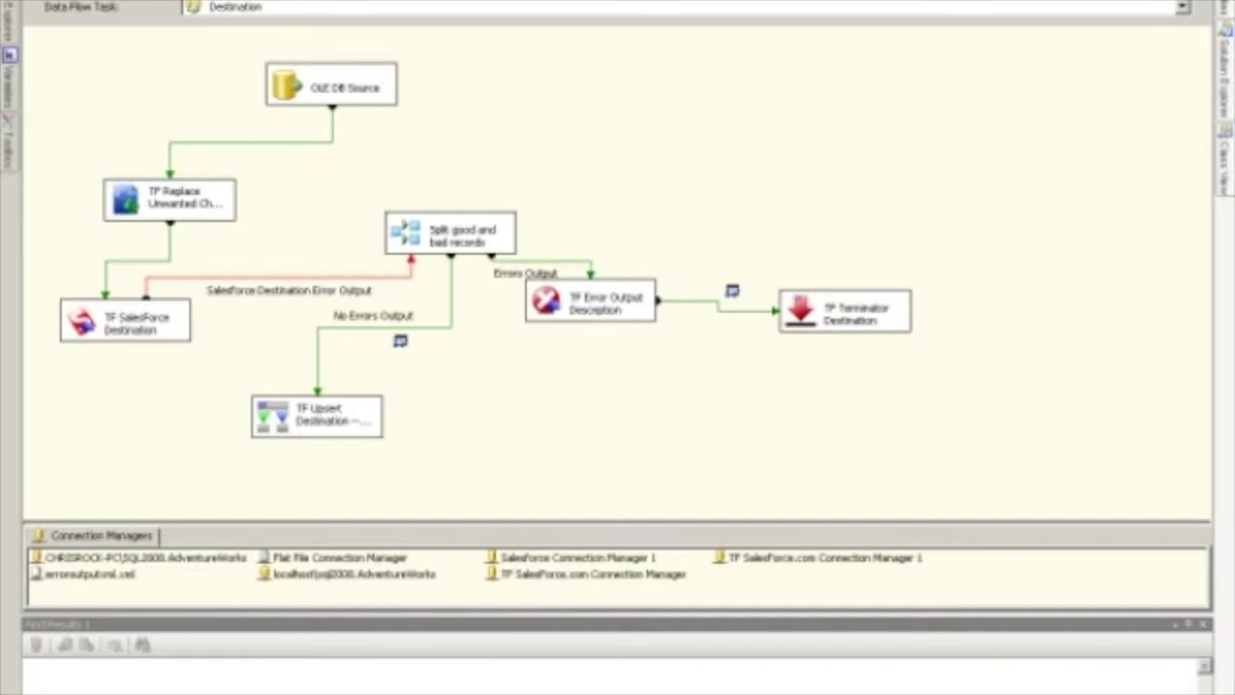
click(189, 334)
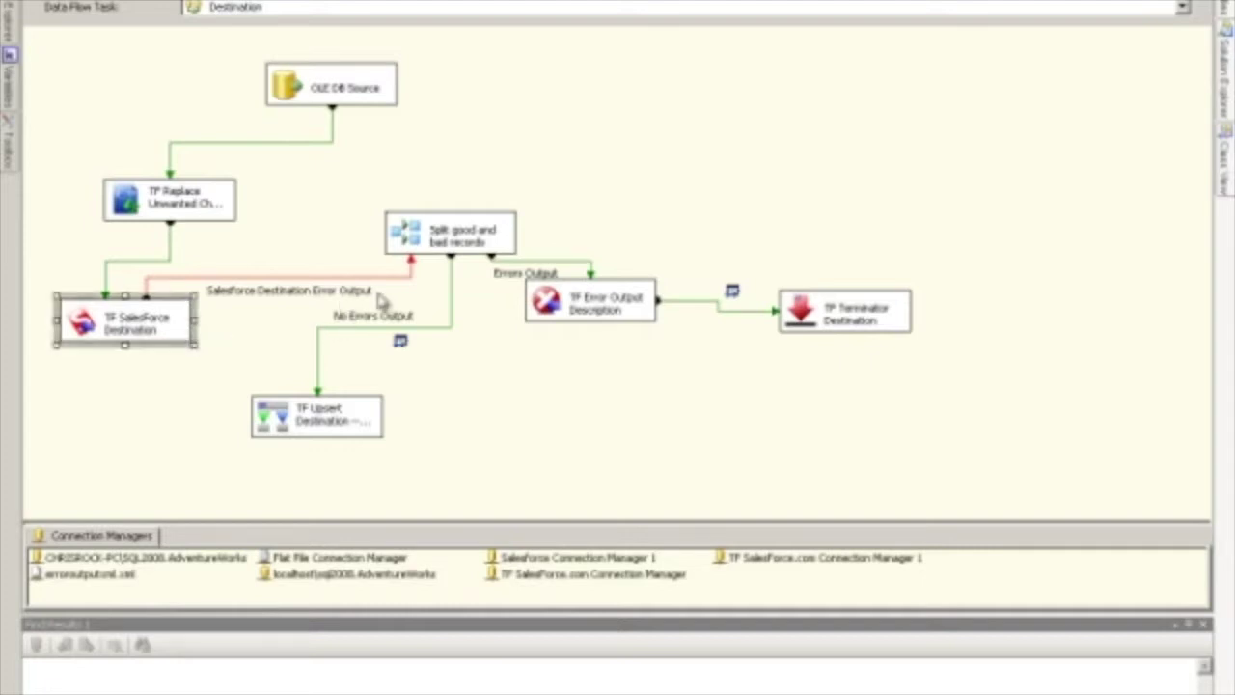
key(Return)
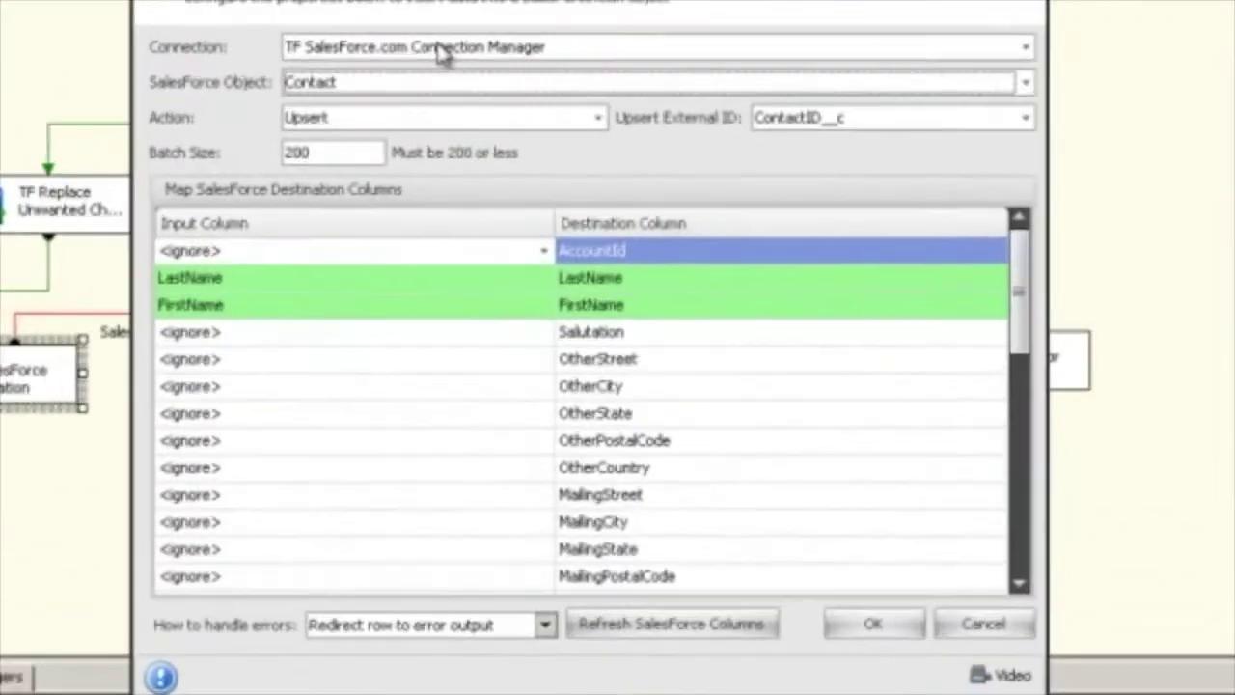
Examine the connection, SalesForce object and action choices offered in the destination editor, keeping the existing selections
click(450, 88)
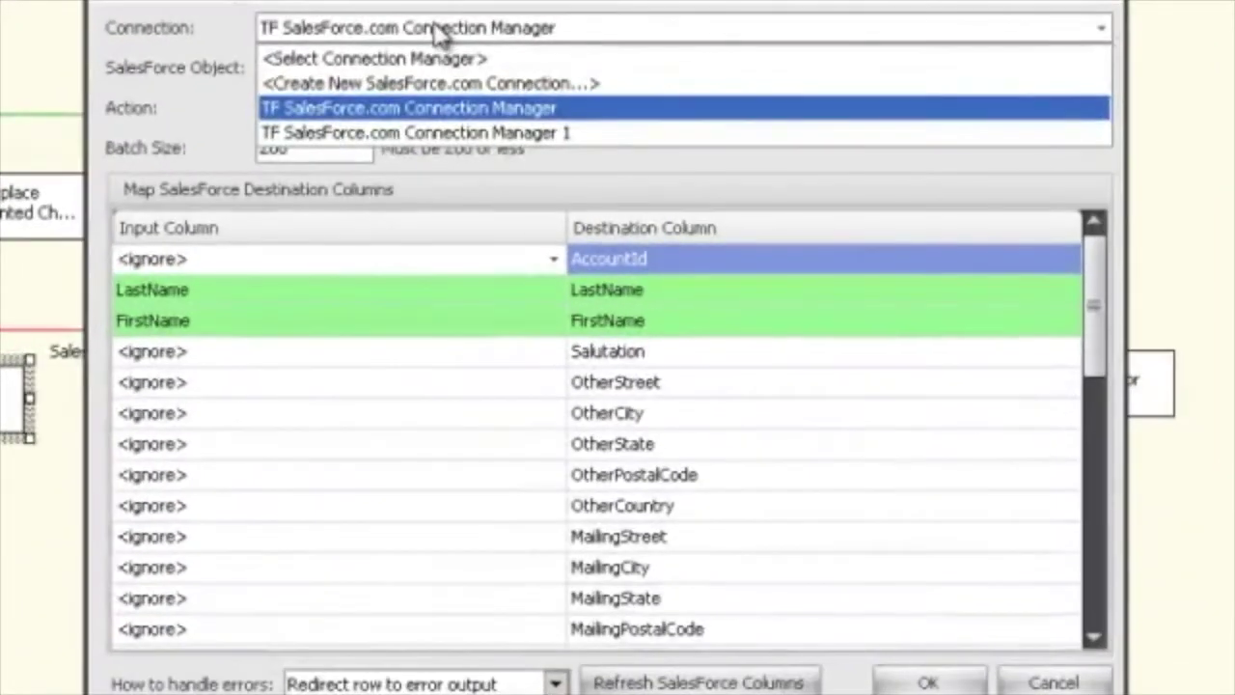
click(449, 29)
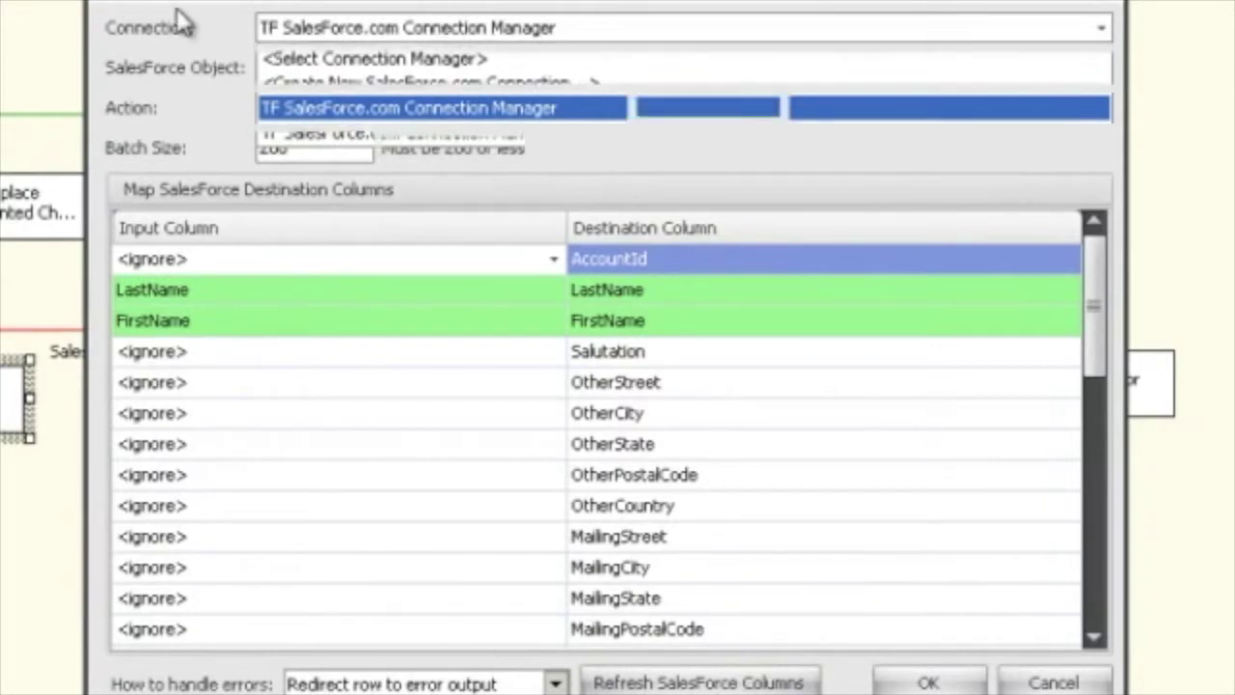
click(486, 77)
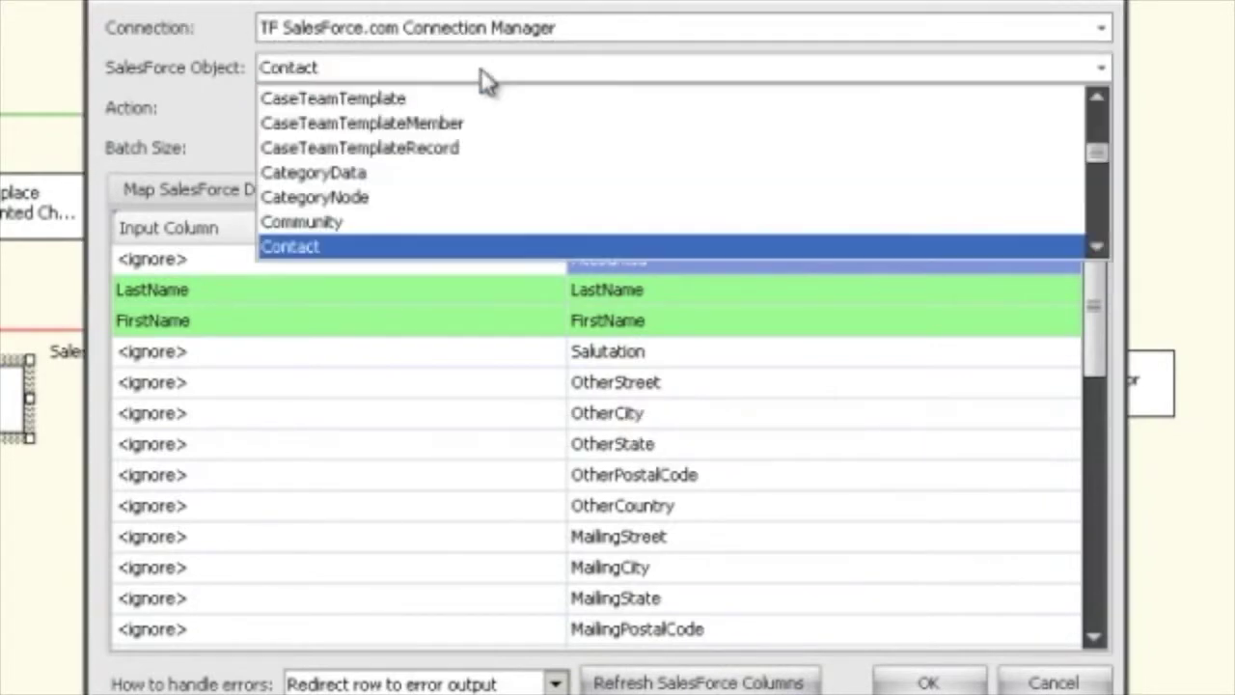
click(160, 35)
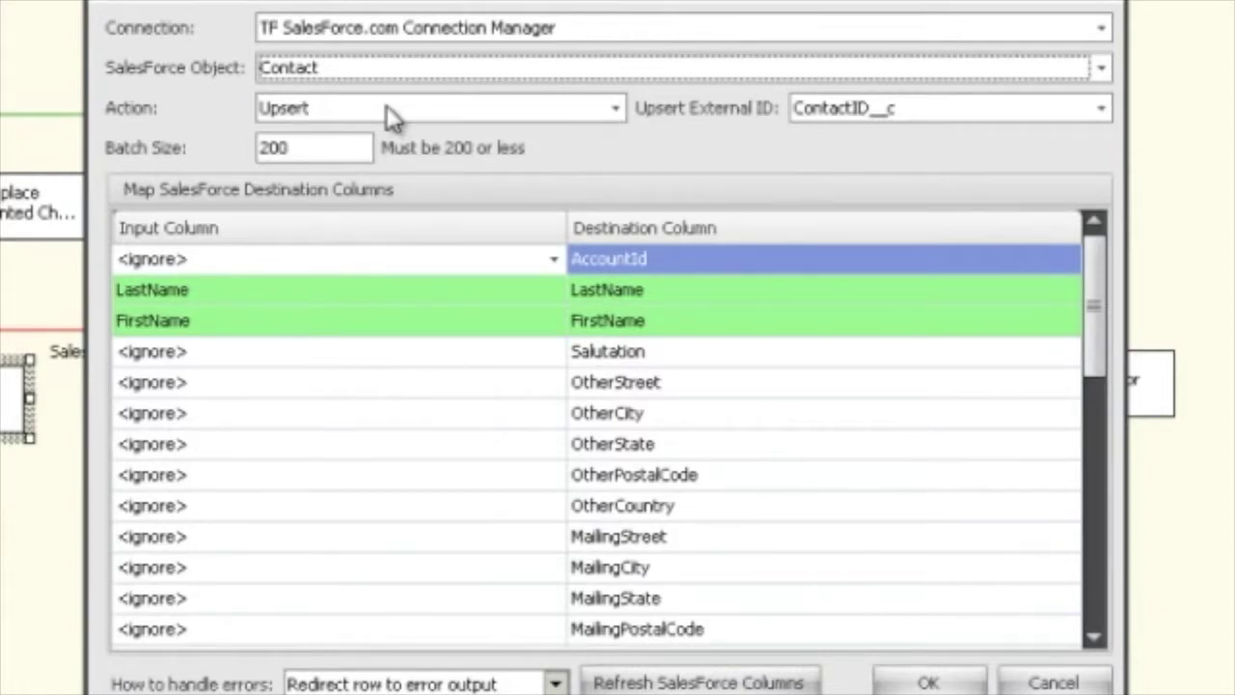
click(361, 112)
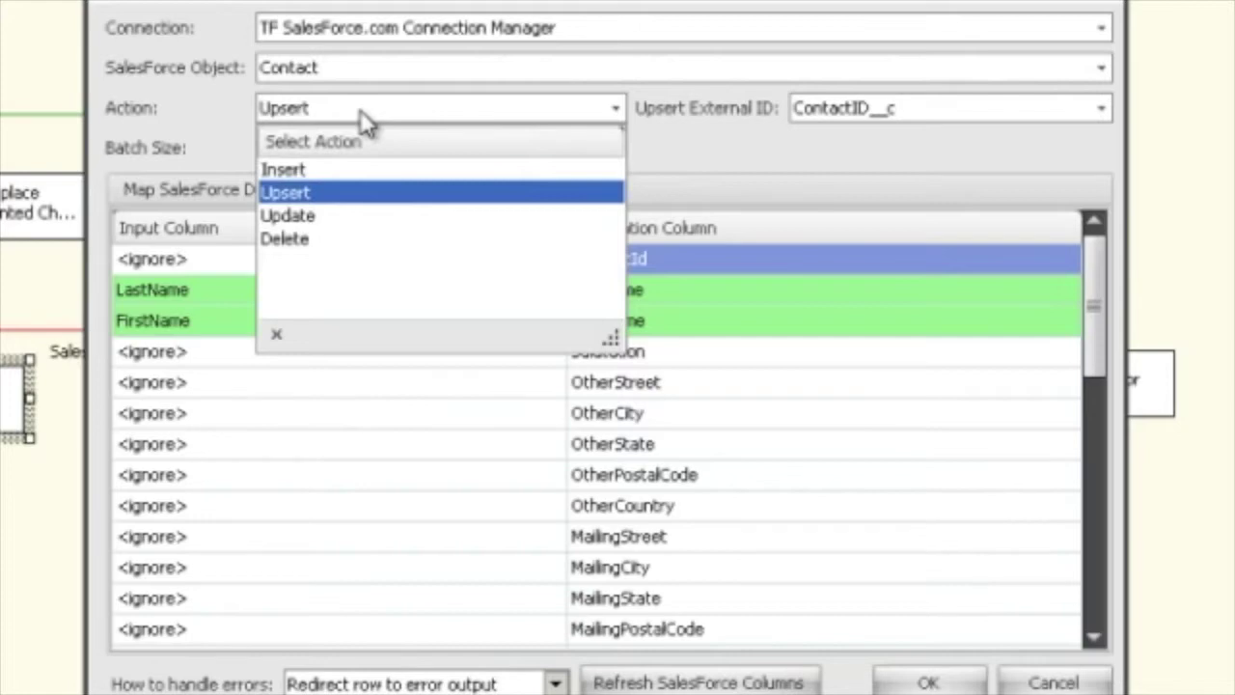
click(179, 93)
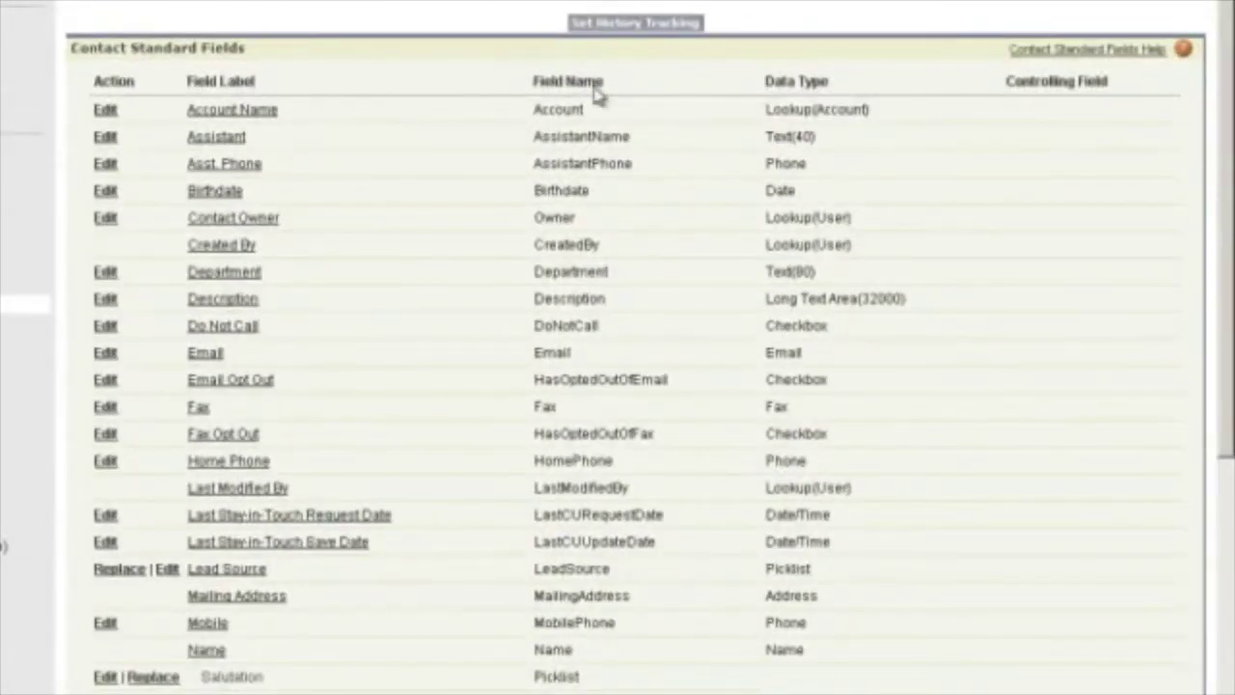
Switch to the Salesforce Contact fields page and locate the ContactID external ID among the custom fields
scroll(512, 257, down, 4)
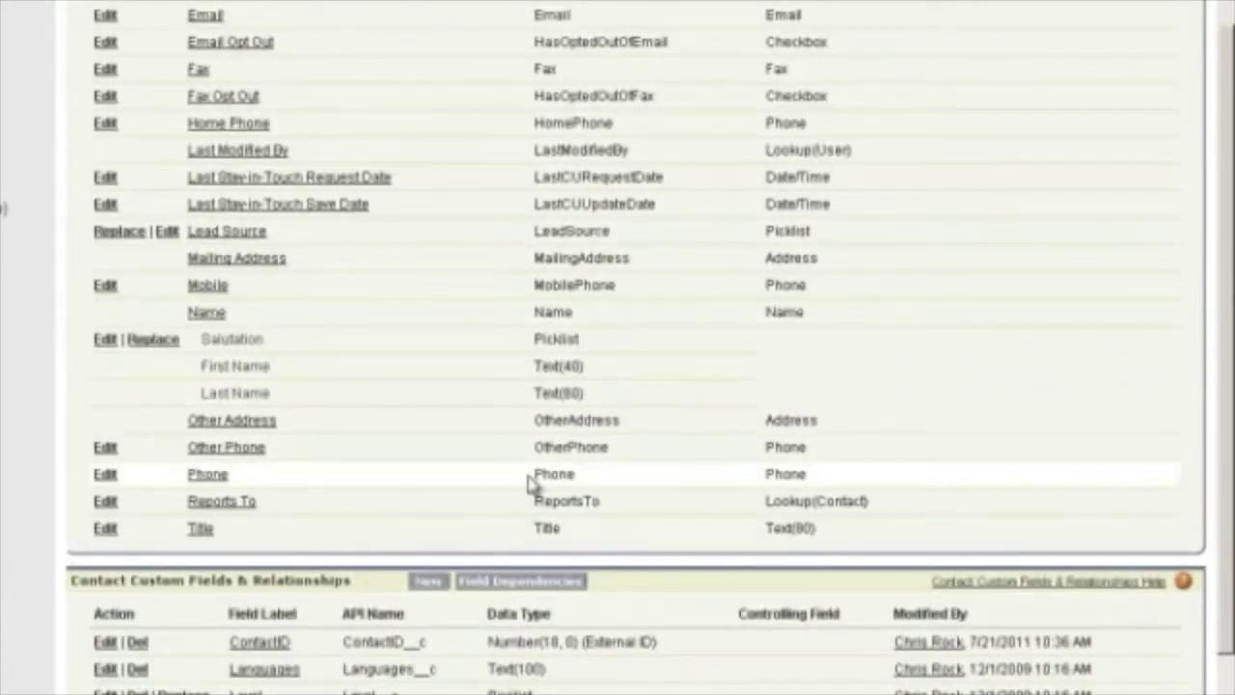
drag(660, 642, 580, 641)
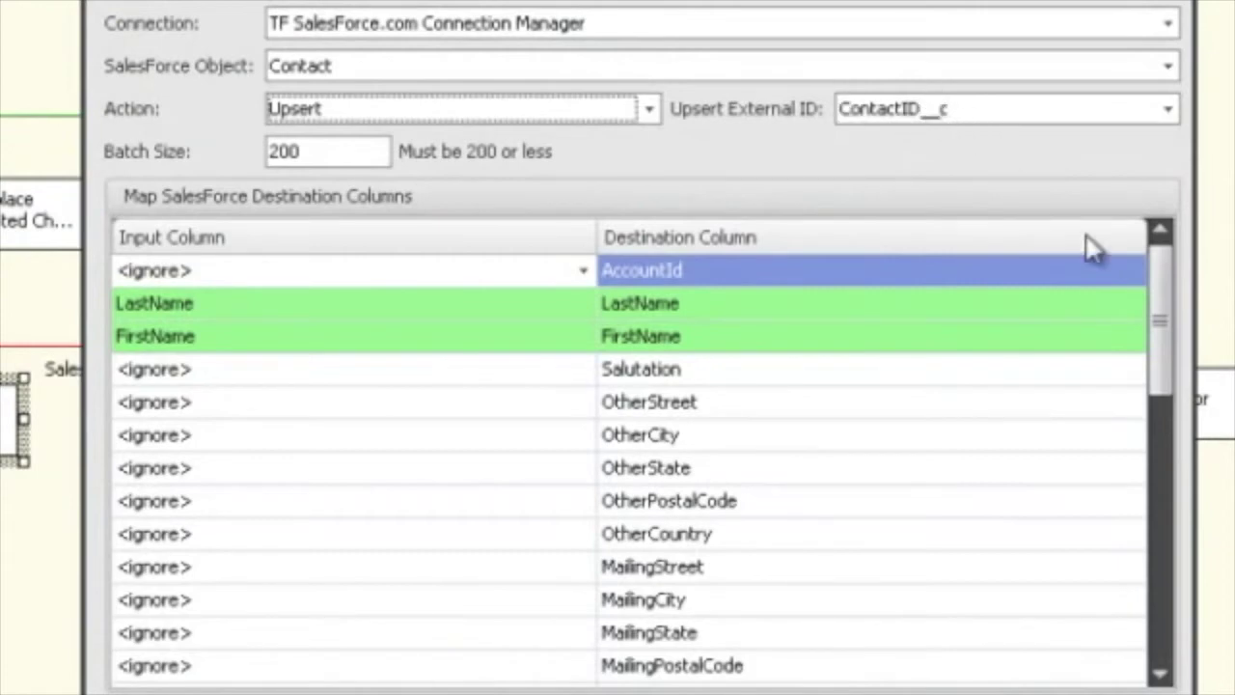
Review the destination's column mappings down to ContactID__c and accept the editor
drag(1159, 269, 1214, 577)
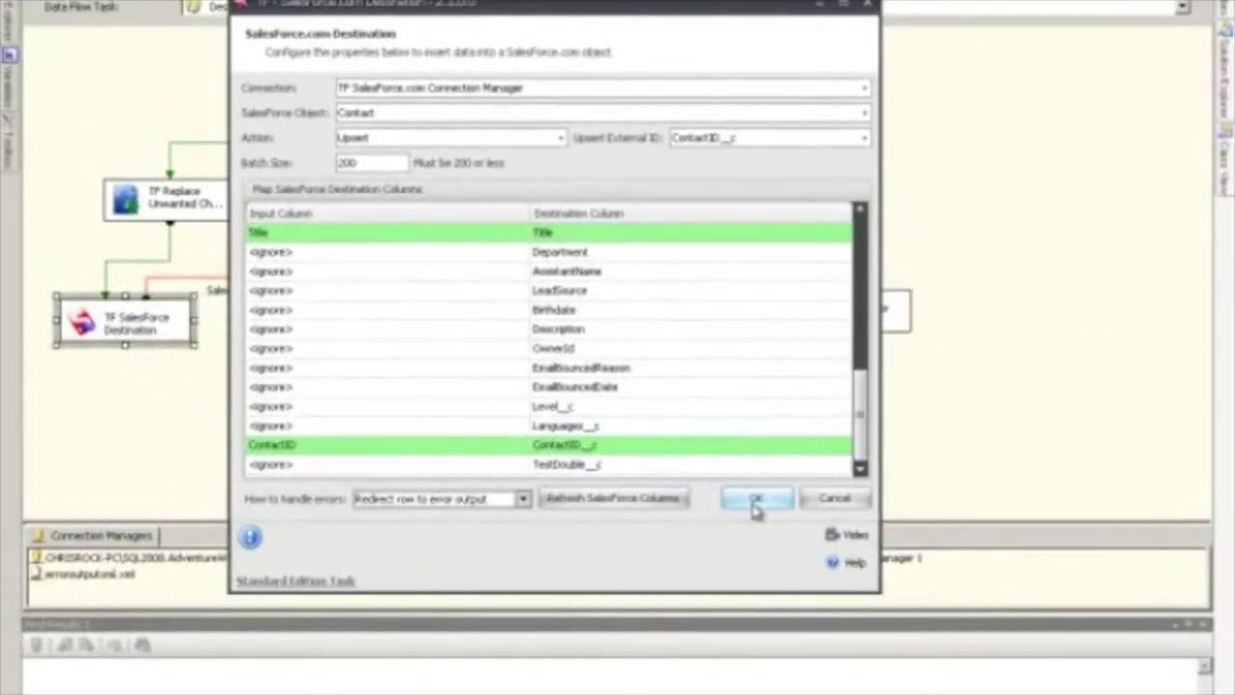
click(755, 504)
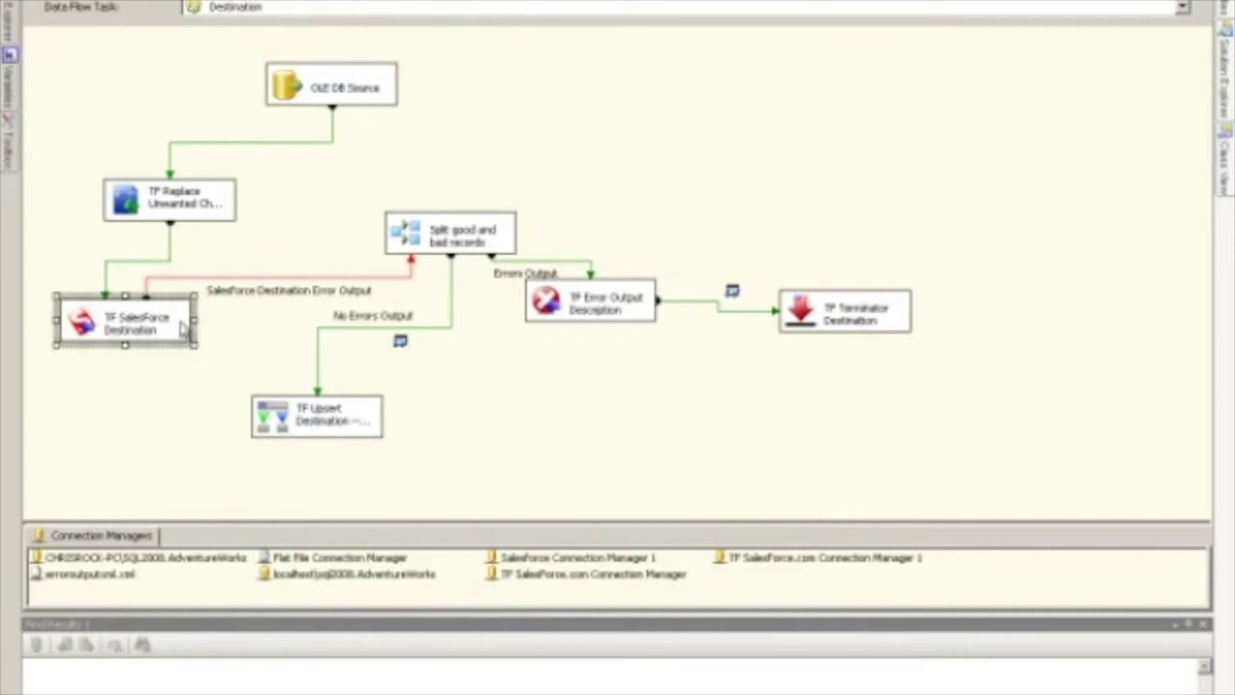
Examine the Salesforce Destination Error Output path's properties and the output conditions of the Split good and bad records component
double_click(301, 278)
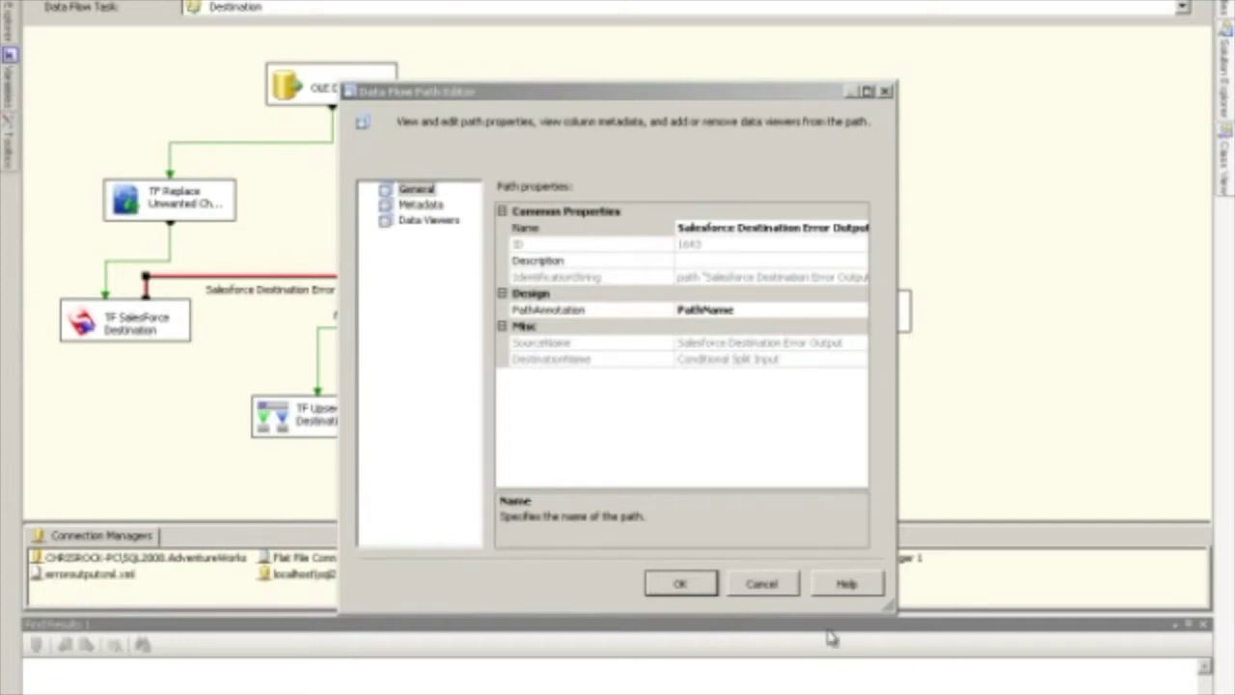
click(762, 583)
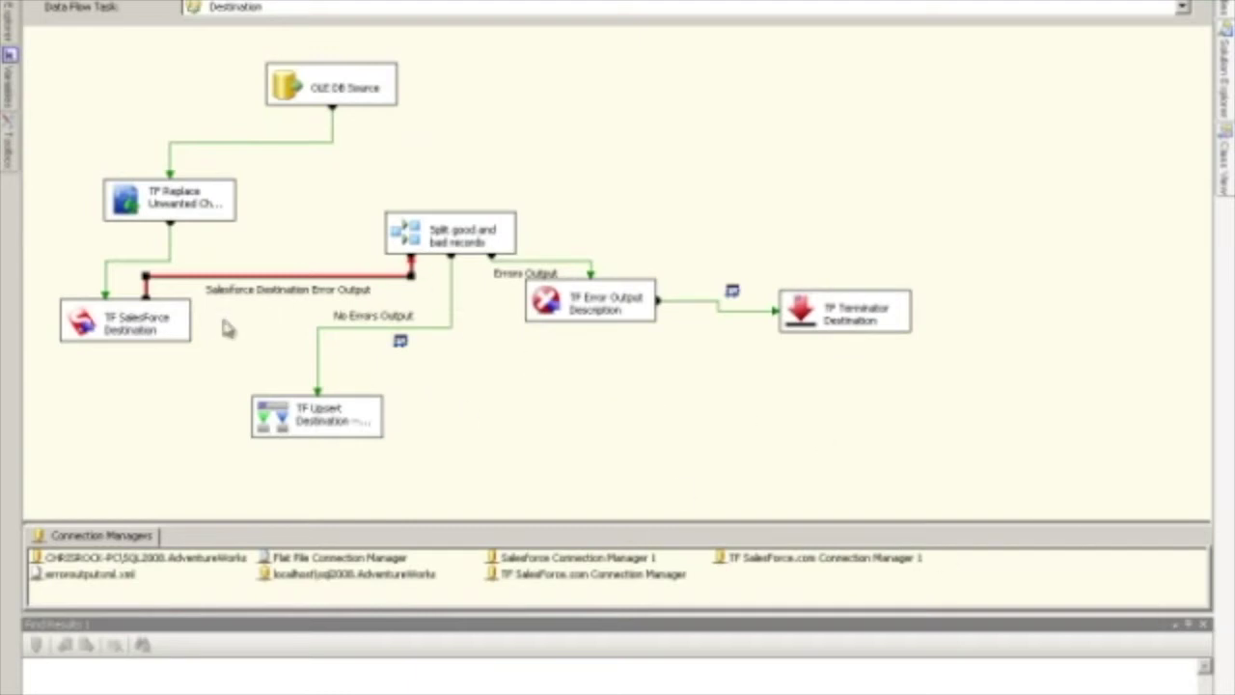
click(424, 246)
double_click(424, 245)
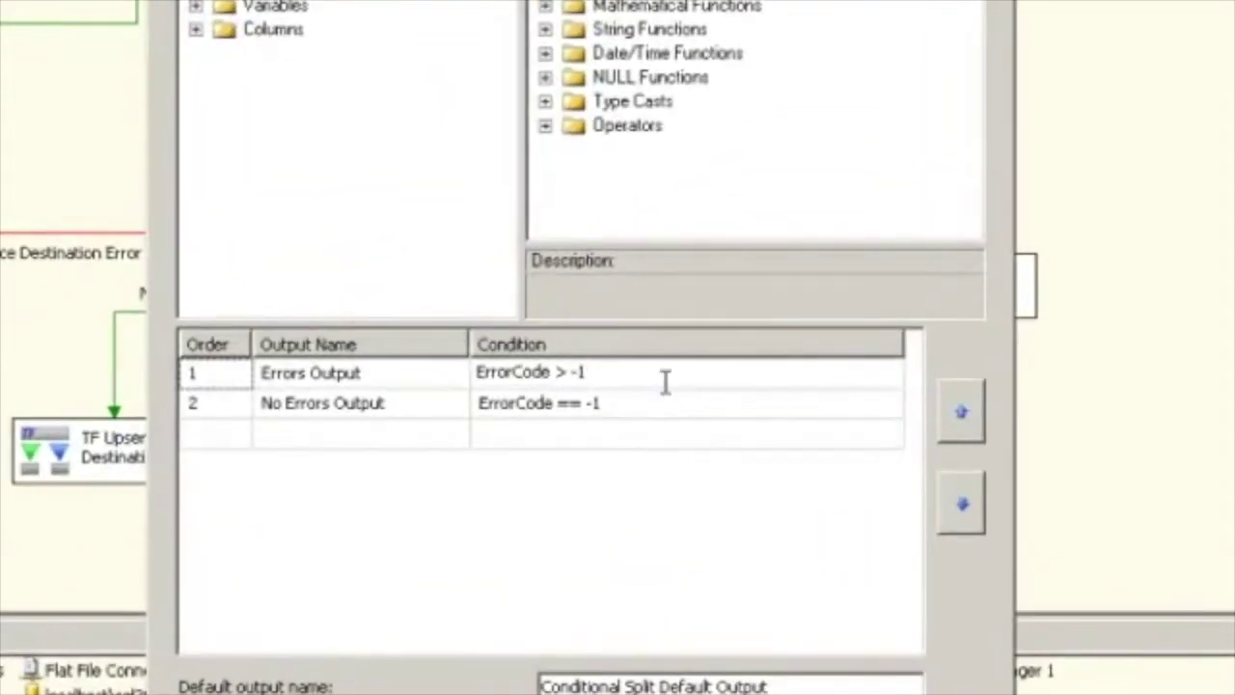
click(666, 381)
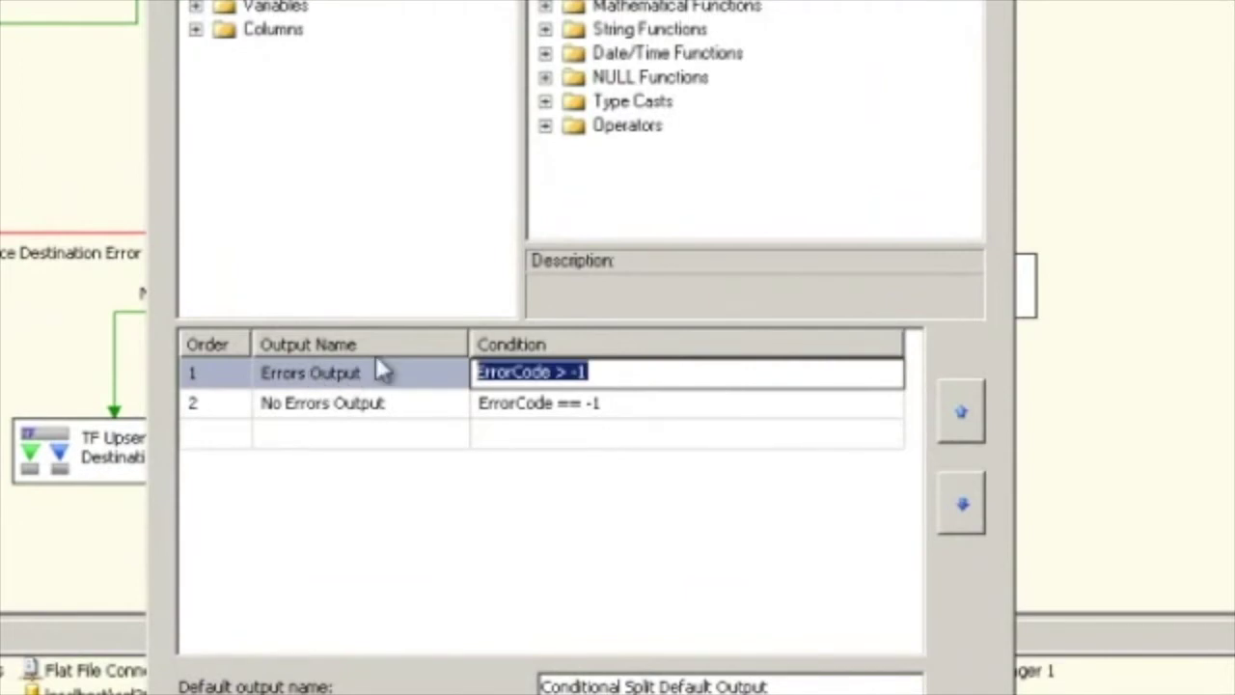
click(729, 403)
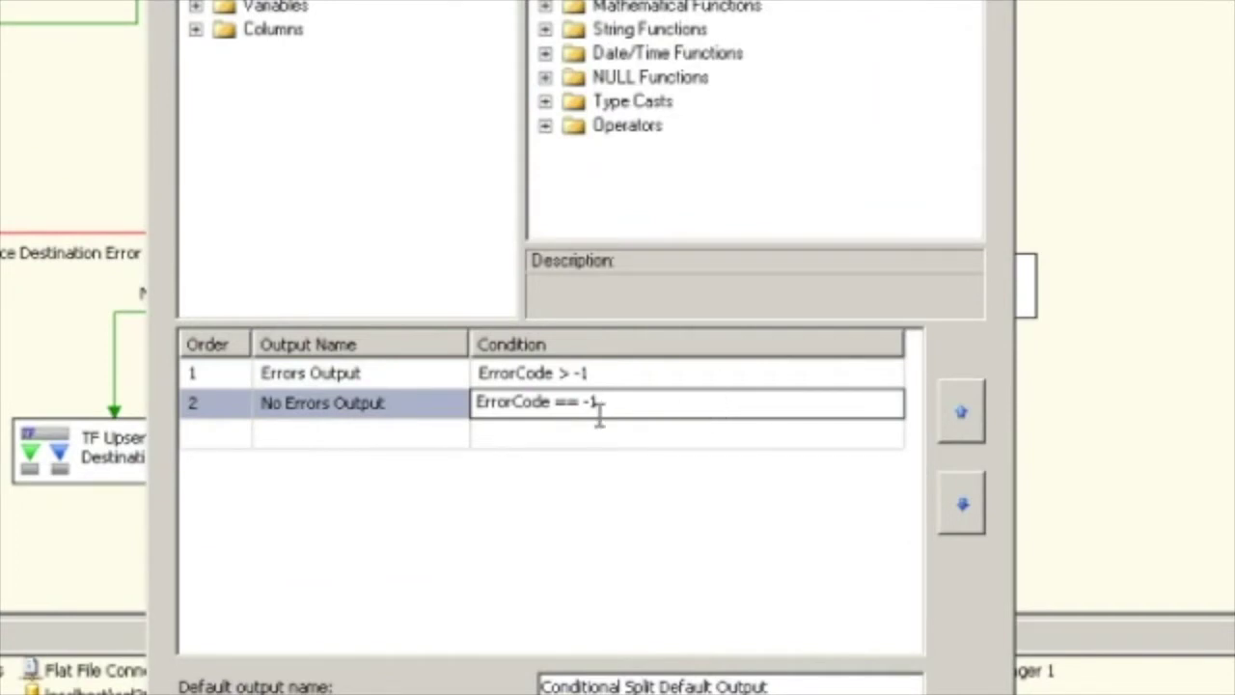
drag(600, 405, 474, 428)
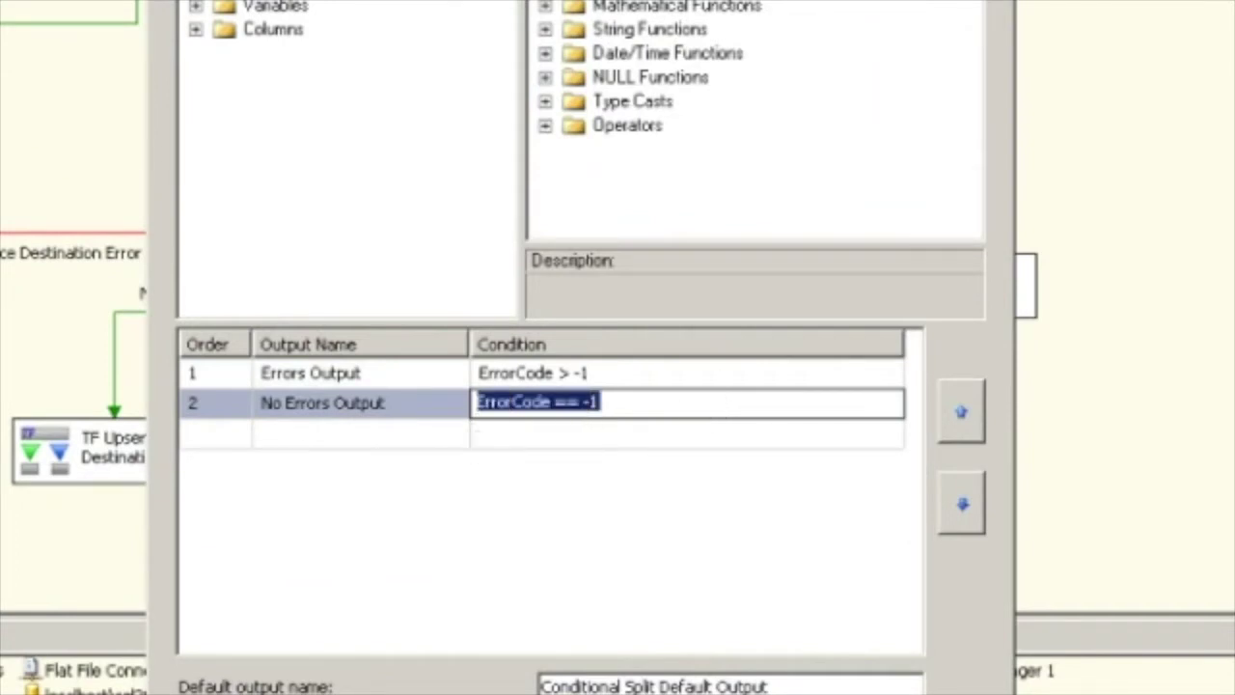
key(Escape)
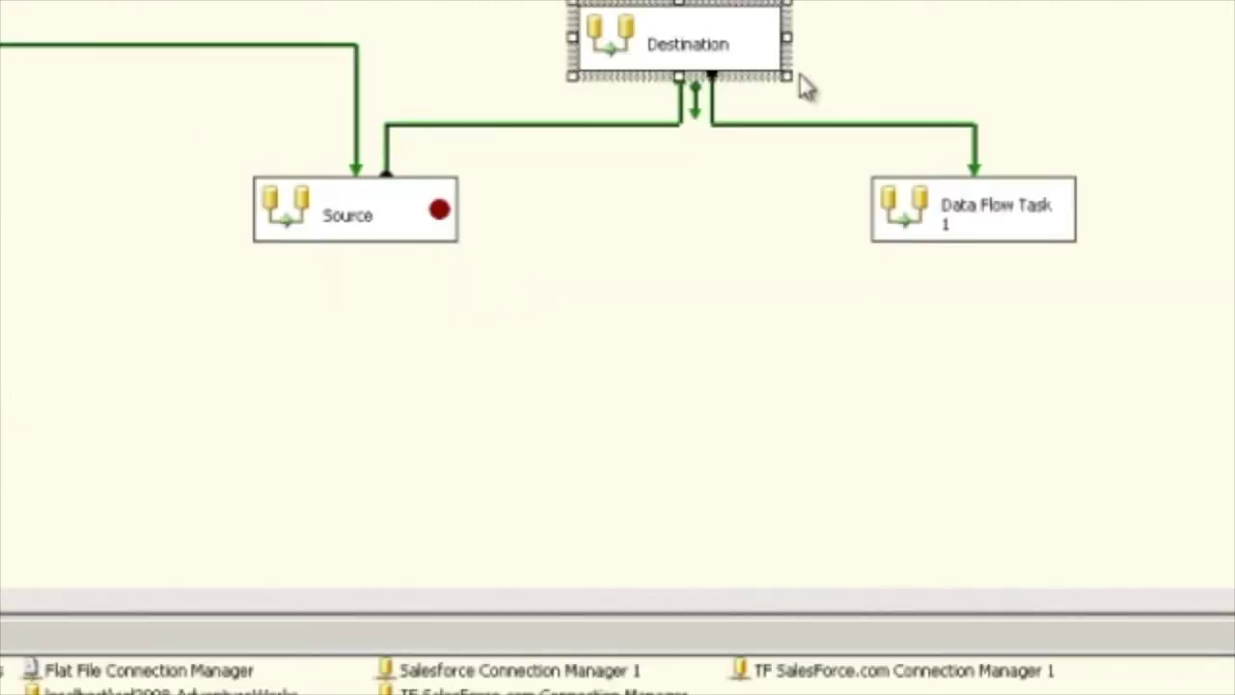
Execute the Destination data flow task from the control flow and close the empty TF SalesForce Source data viewer
right_click(704, 65)
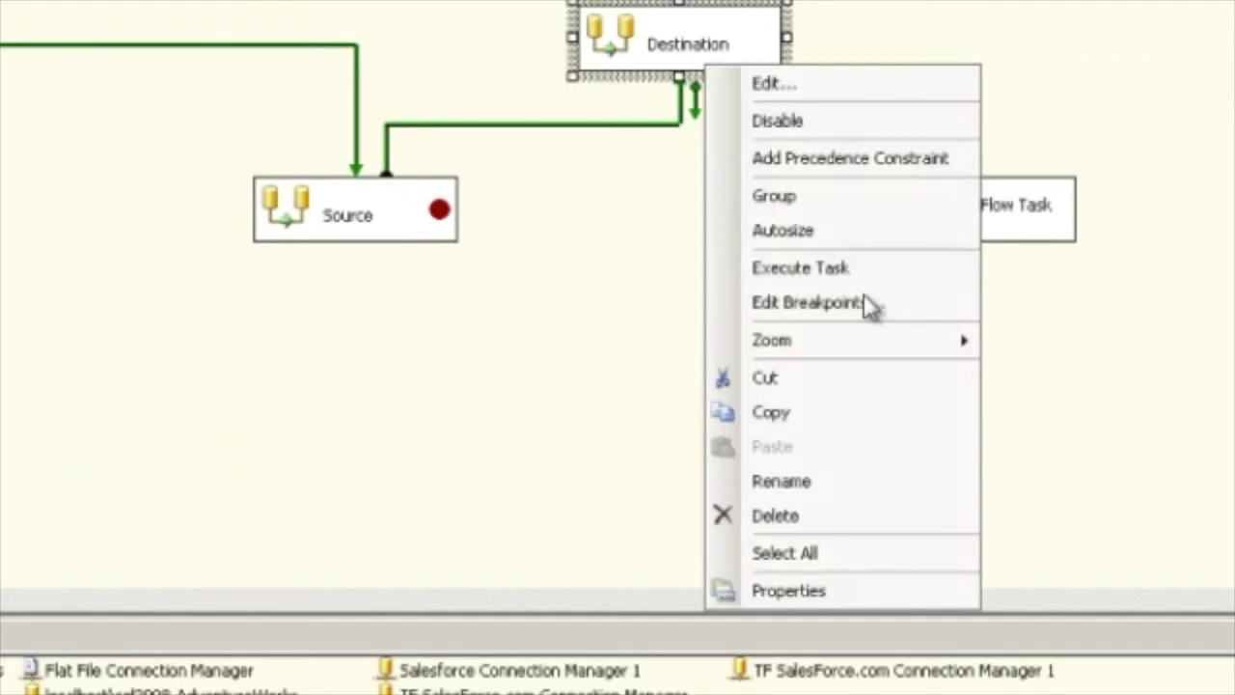
click(858, 279)
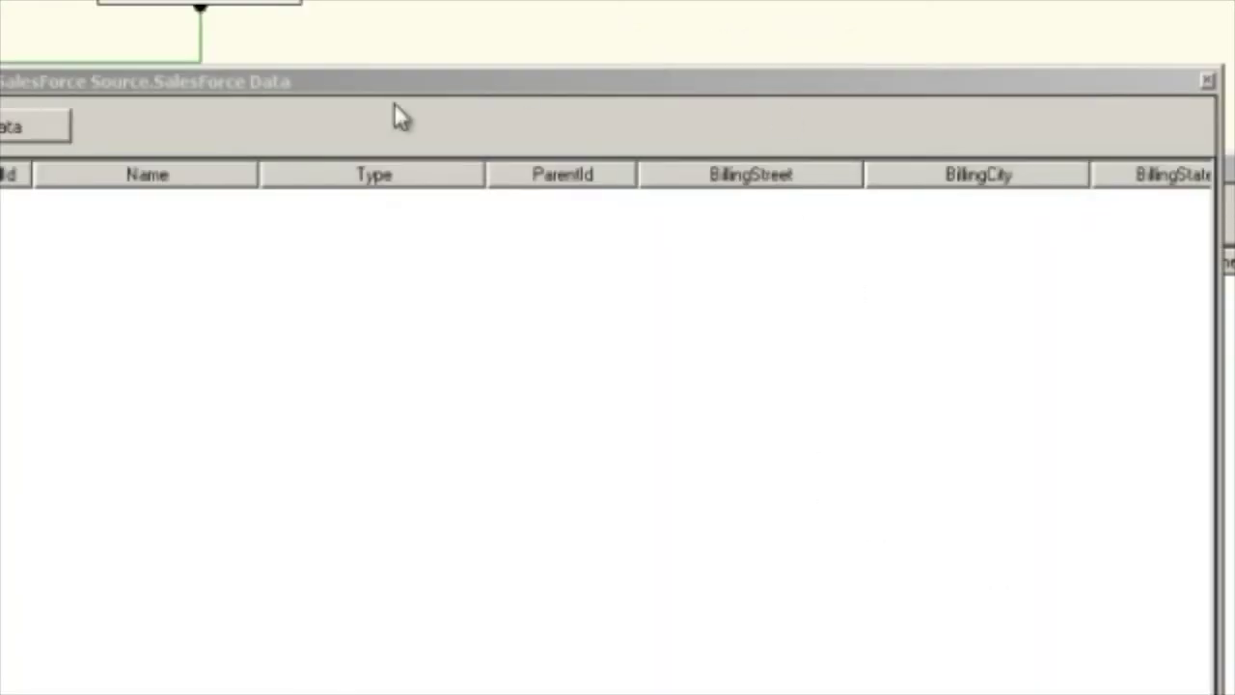
click(1207, 81)
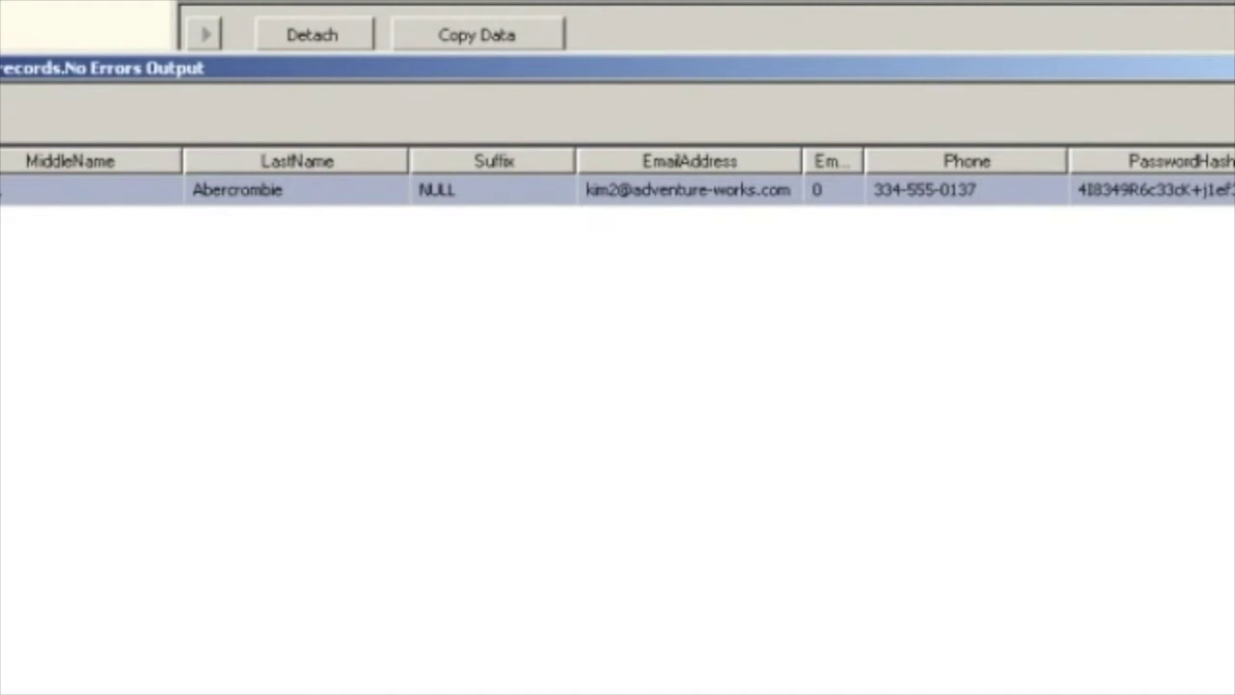
In the No Errors Output data viewer, widen the Id column and examine the successful record's Salesforce ID
scroll(618, 183, right, 10)
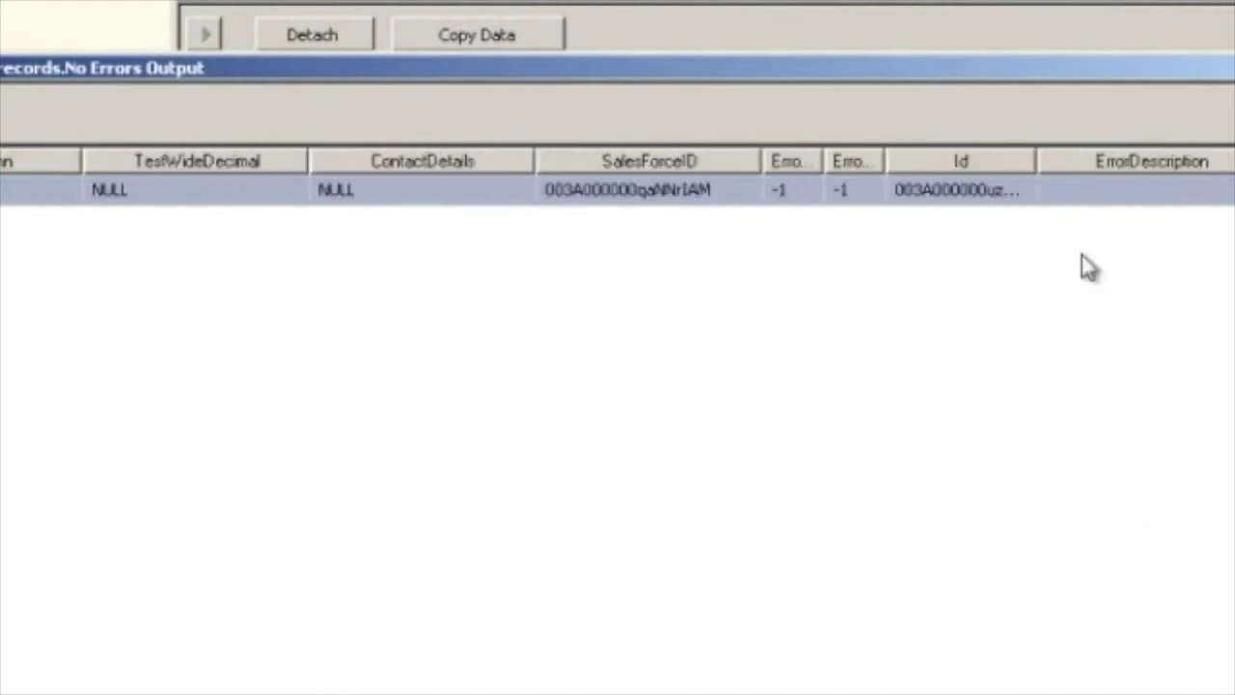
drag(1033, 161, 1181, 161)
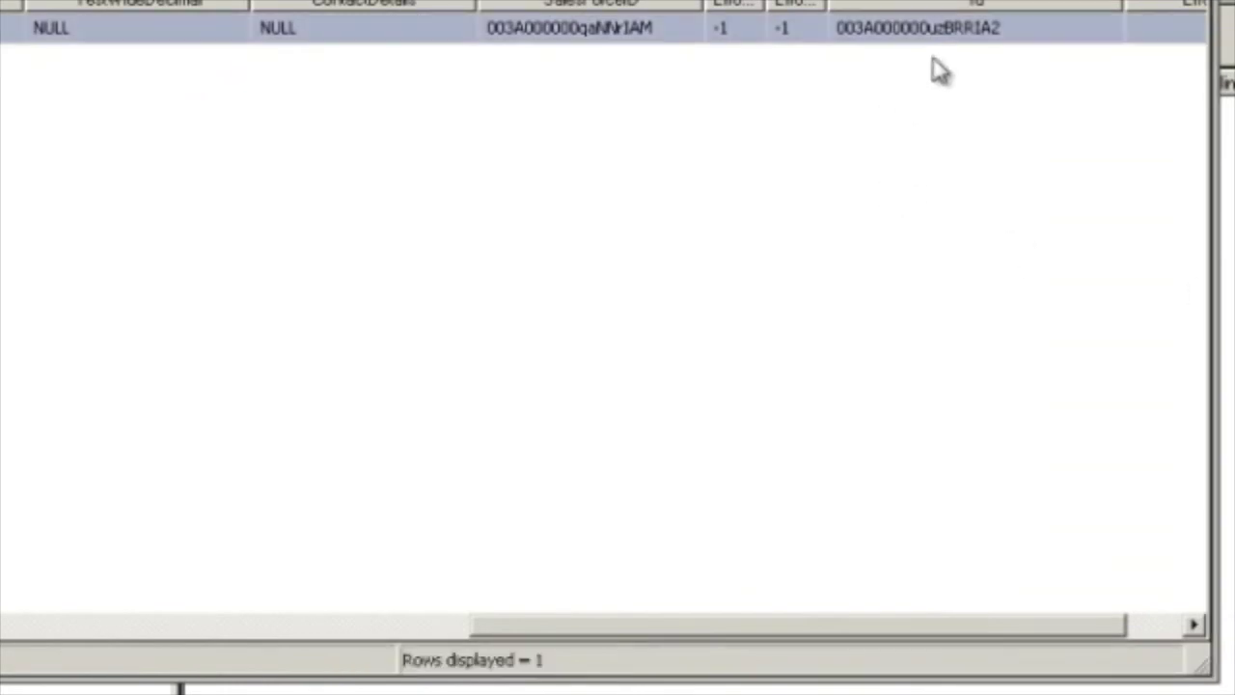
click(969, 39)
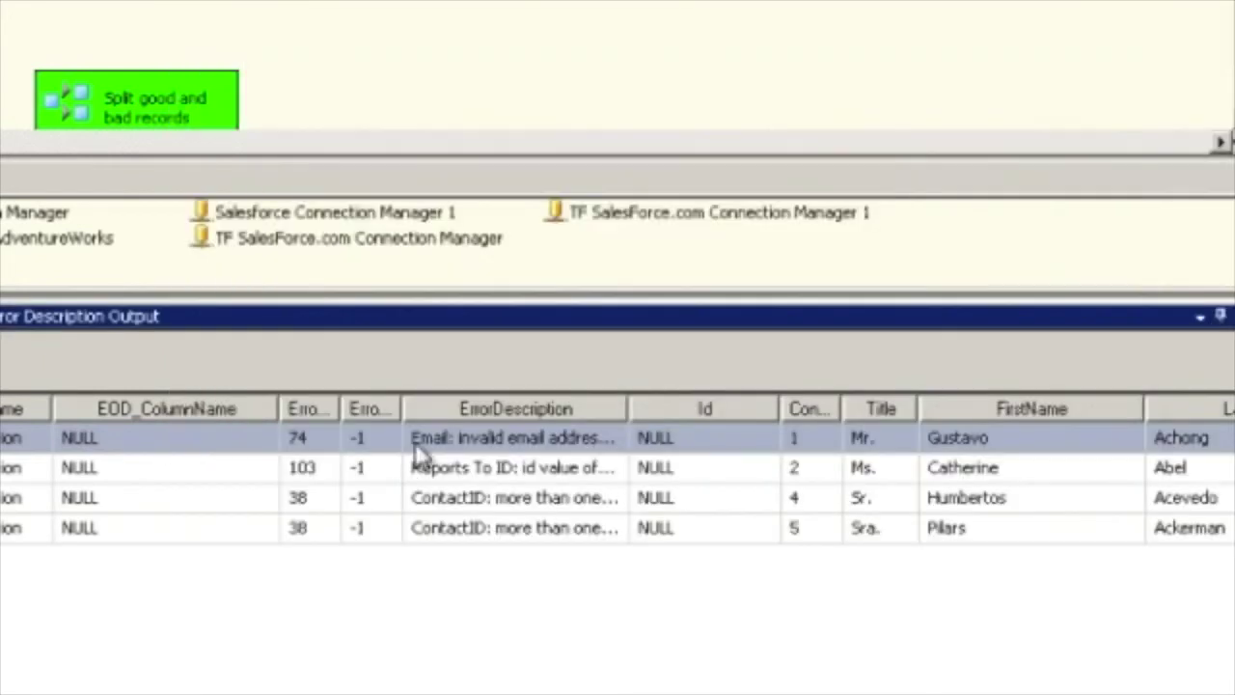
Widen the ErrorDescription column in the error output data viewer and examine the first two rows' error messages
drag(629, 408, 1136, 409)
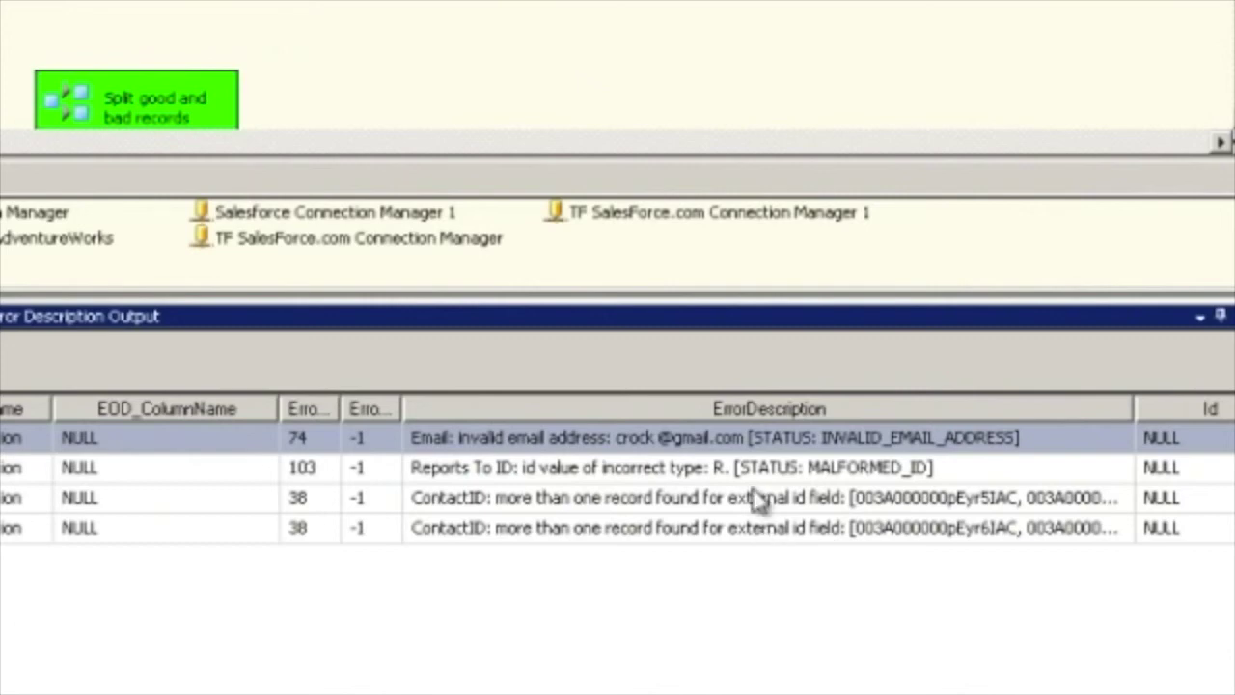
click(715, 438)
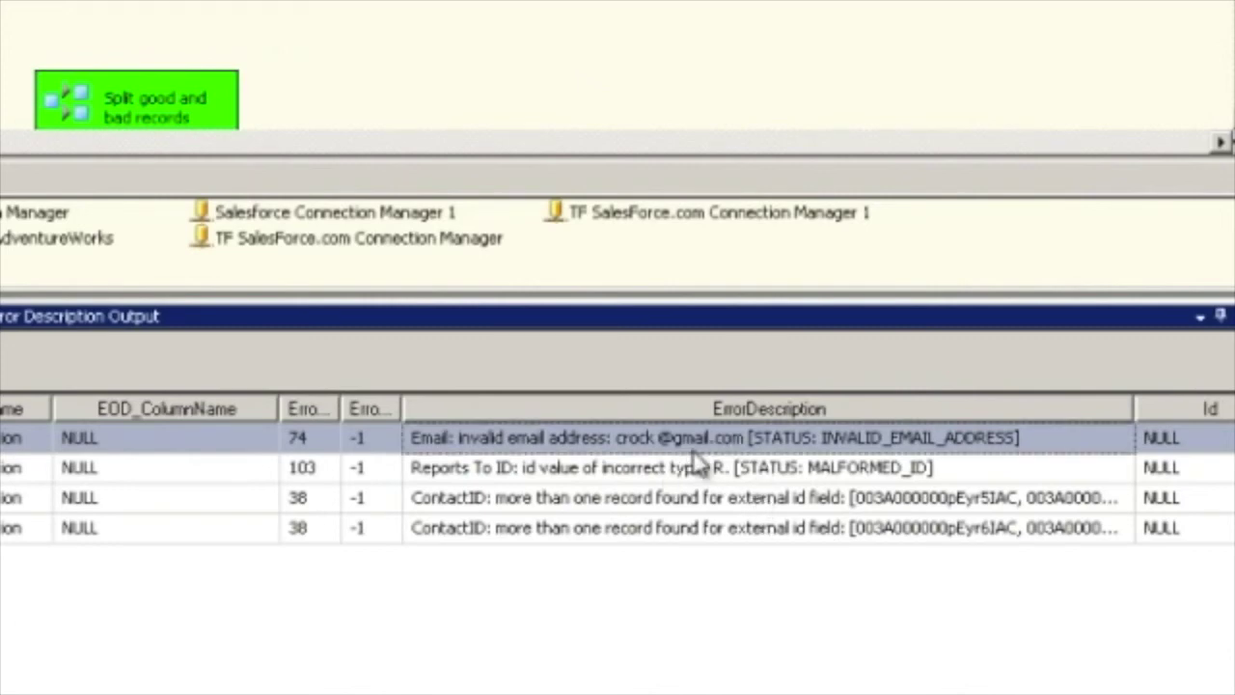
click(651, 465)
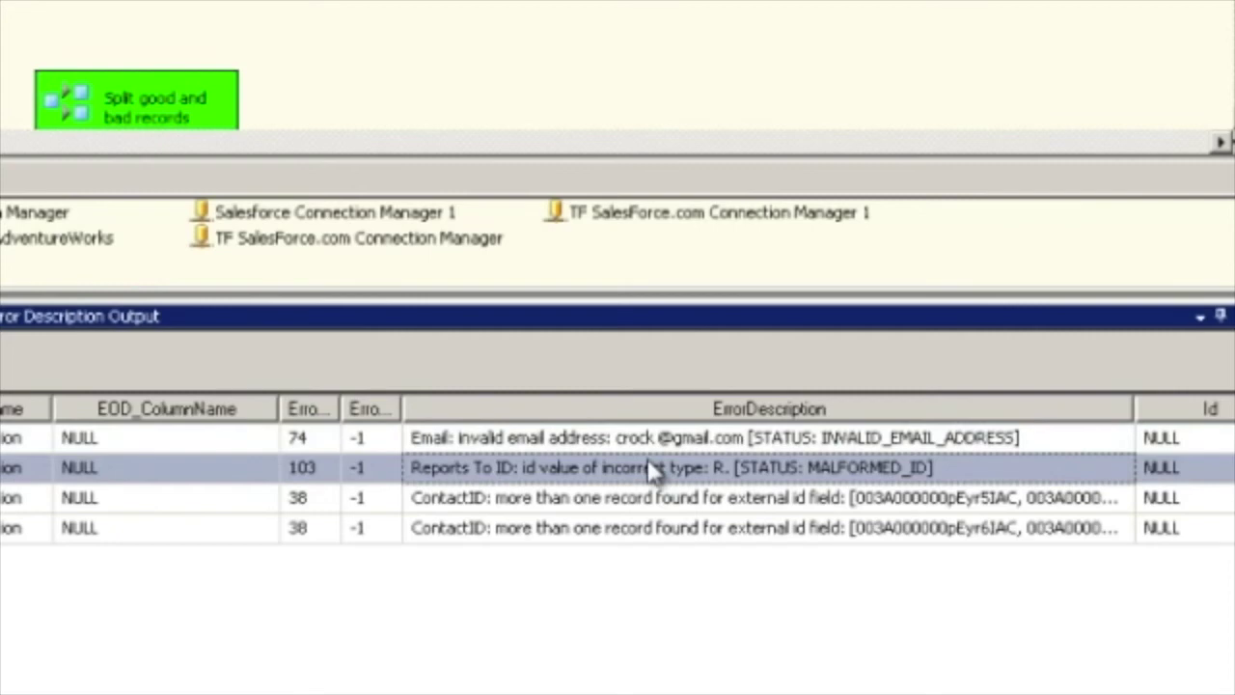
Select the last two error rows, fit the ErrorDescription column to its contents, and examine their full error messages
click(598, 497)
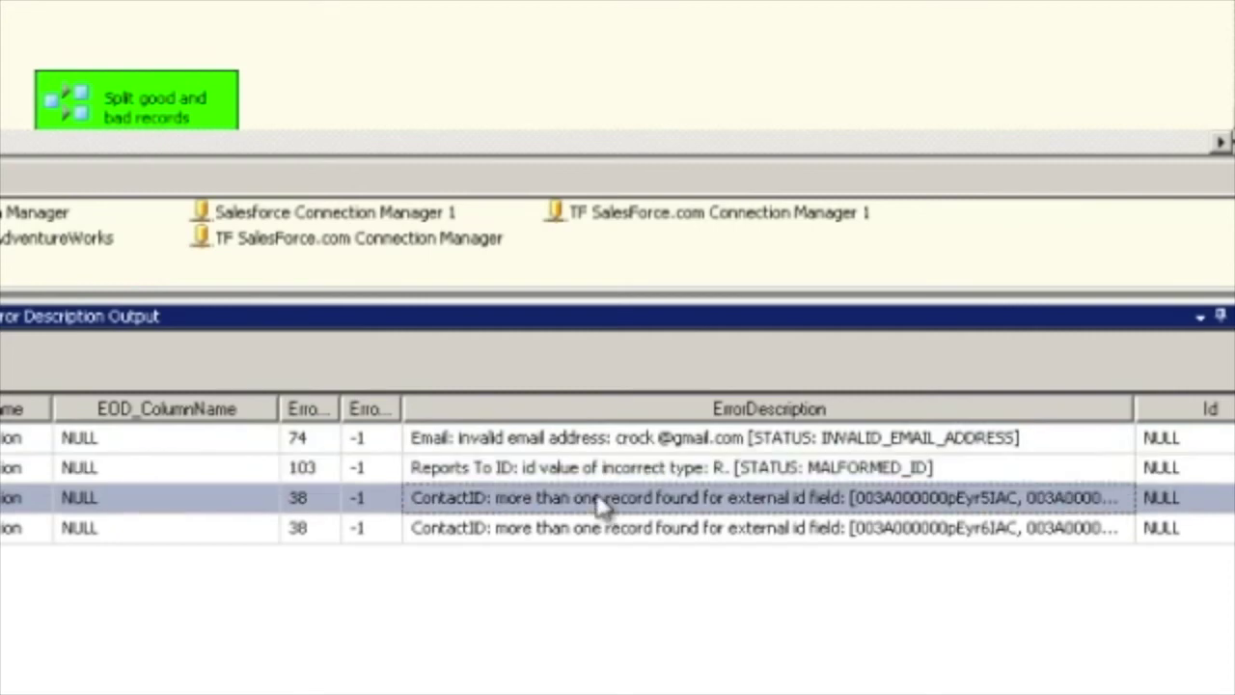
shift+click(584, 526)
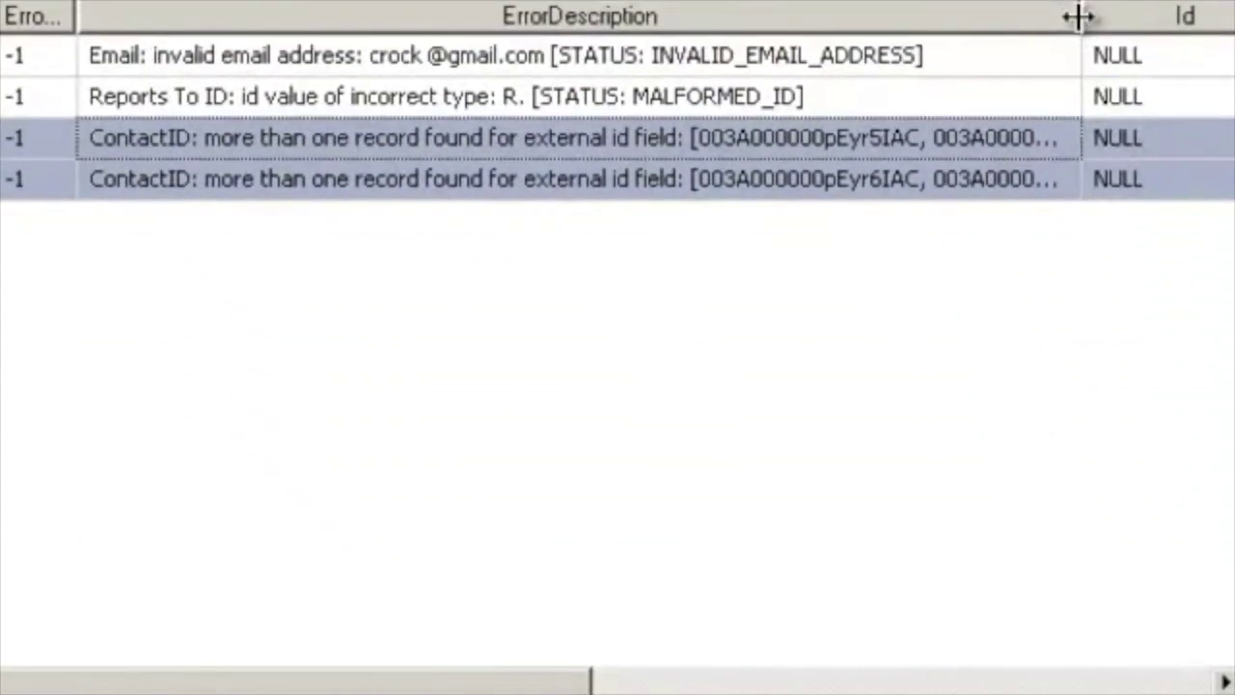
double_click(1078, 15)
drag(137, 676, 798, 675)
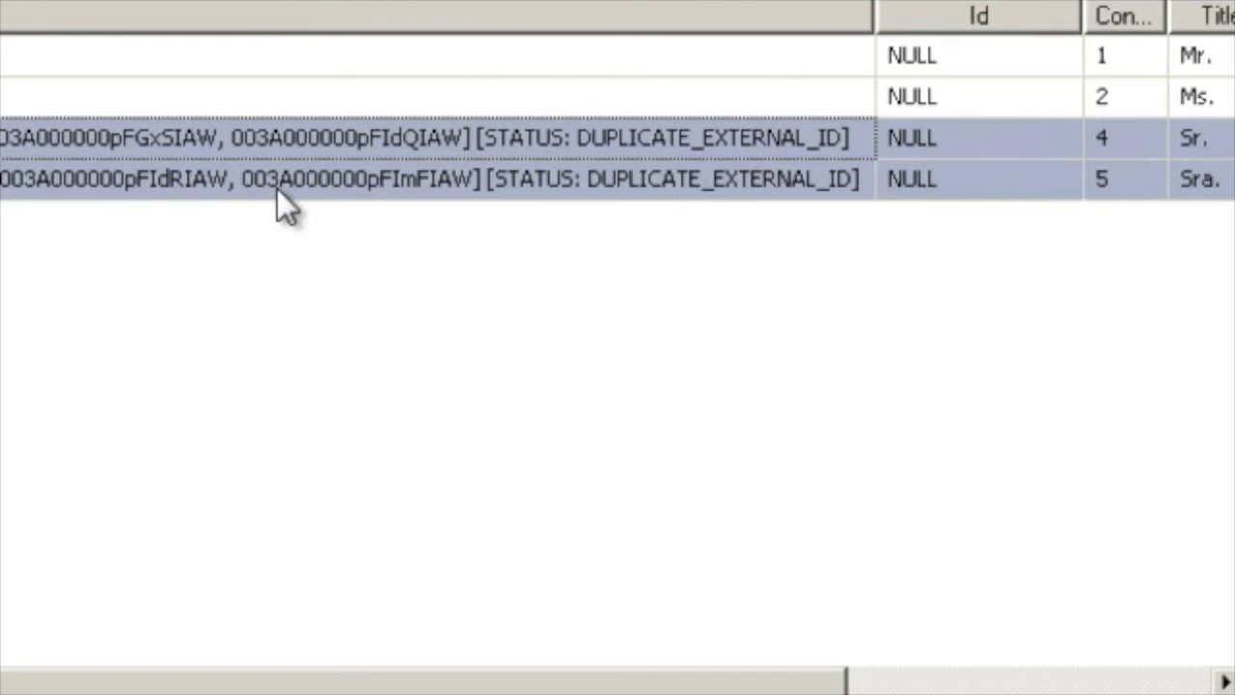
Check the error branch of the Destination data flow and resume the paused run from the Error Description Output data viewer
click(1234, 376)
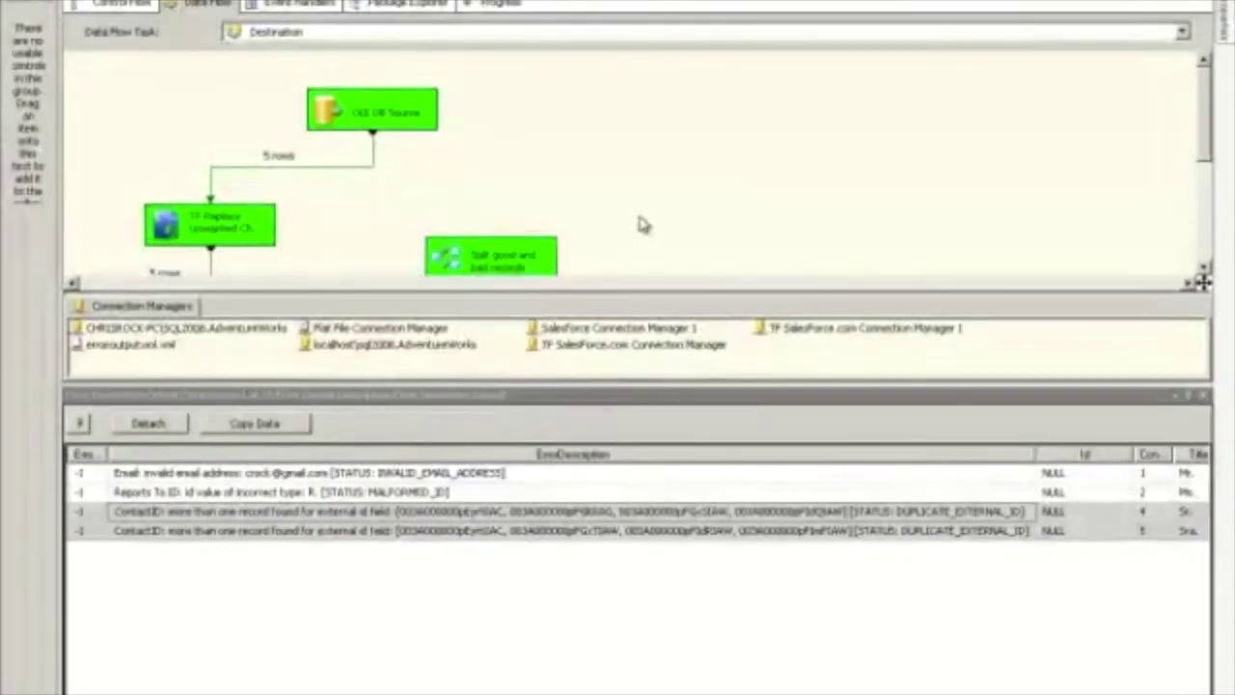
scroll(657, 163, down, 3)
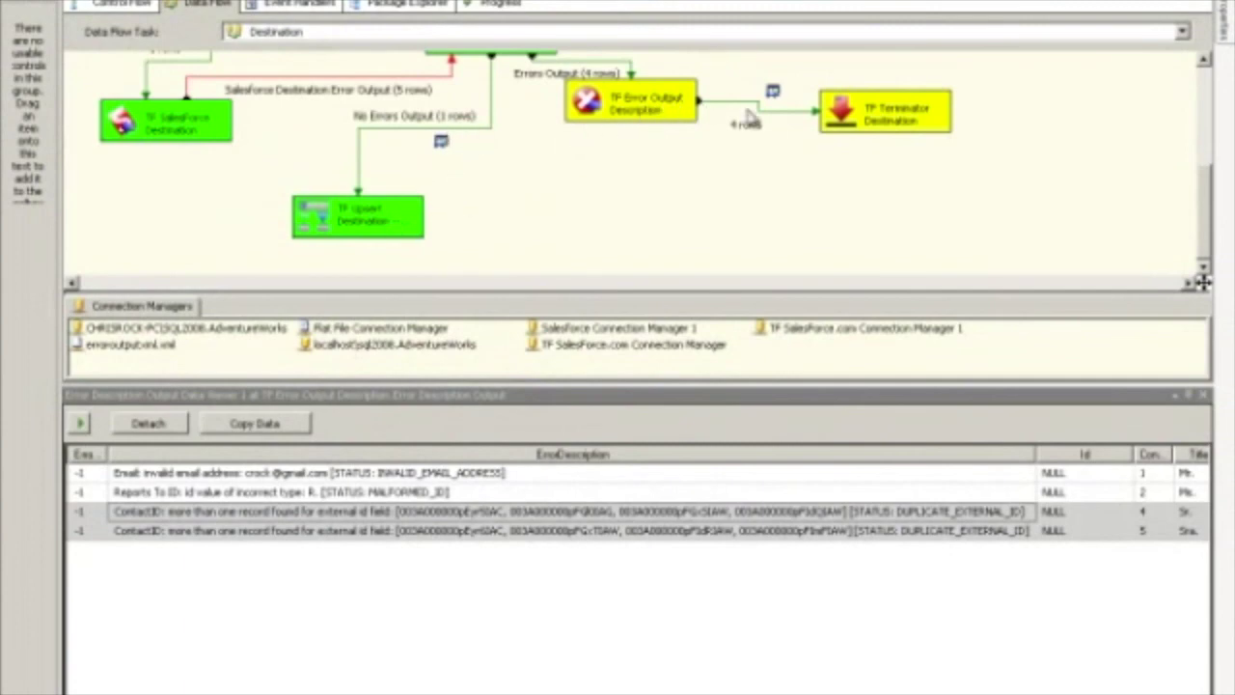
click(82, 424)
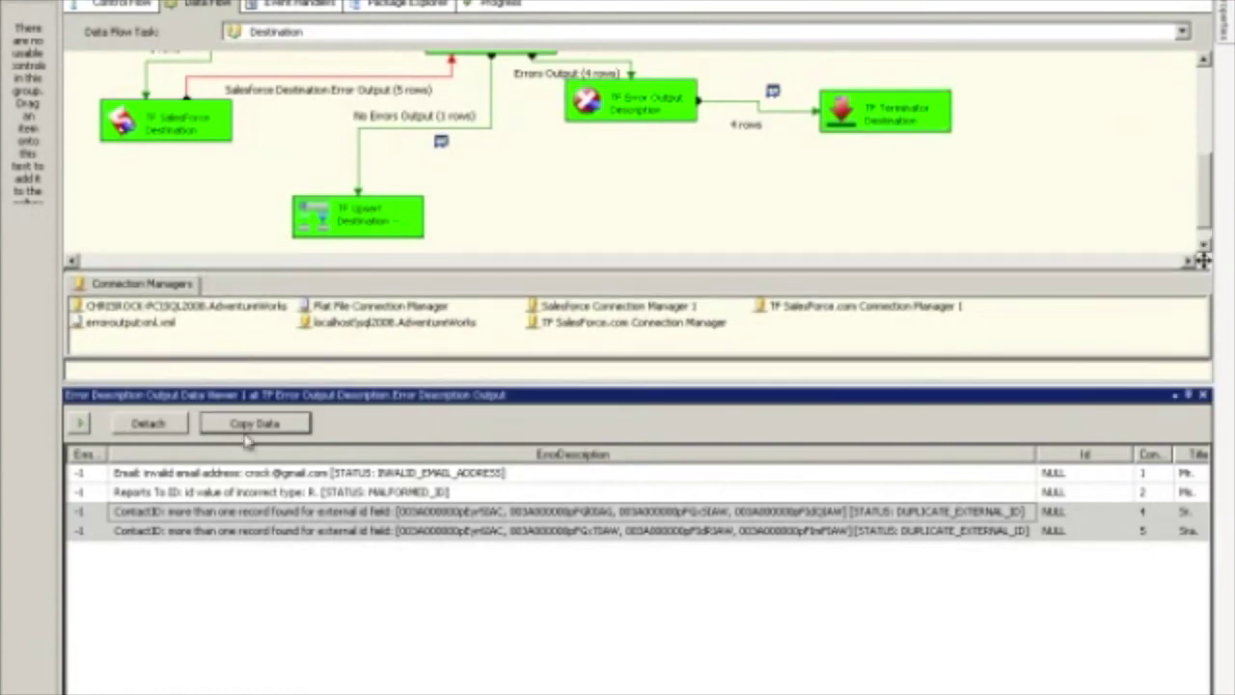